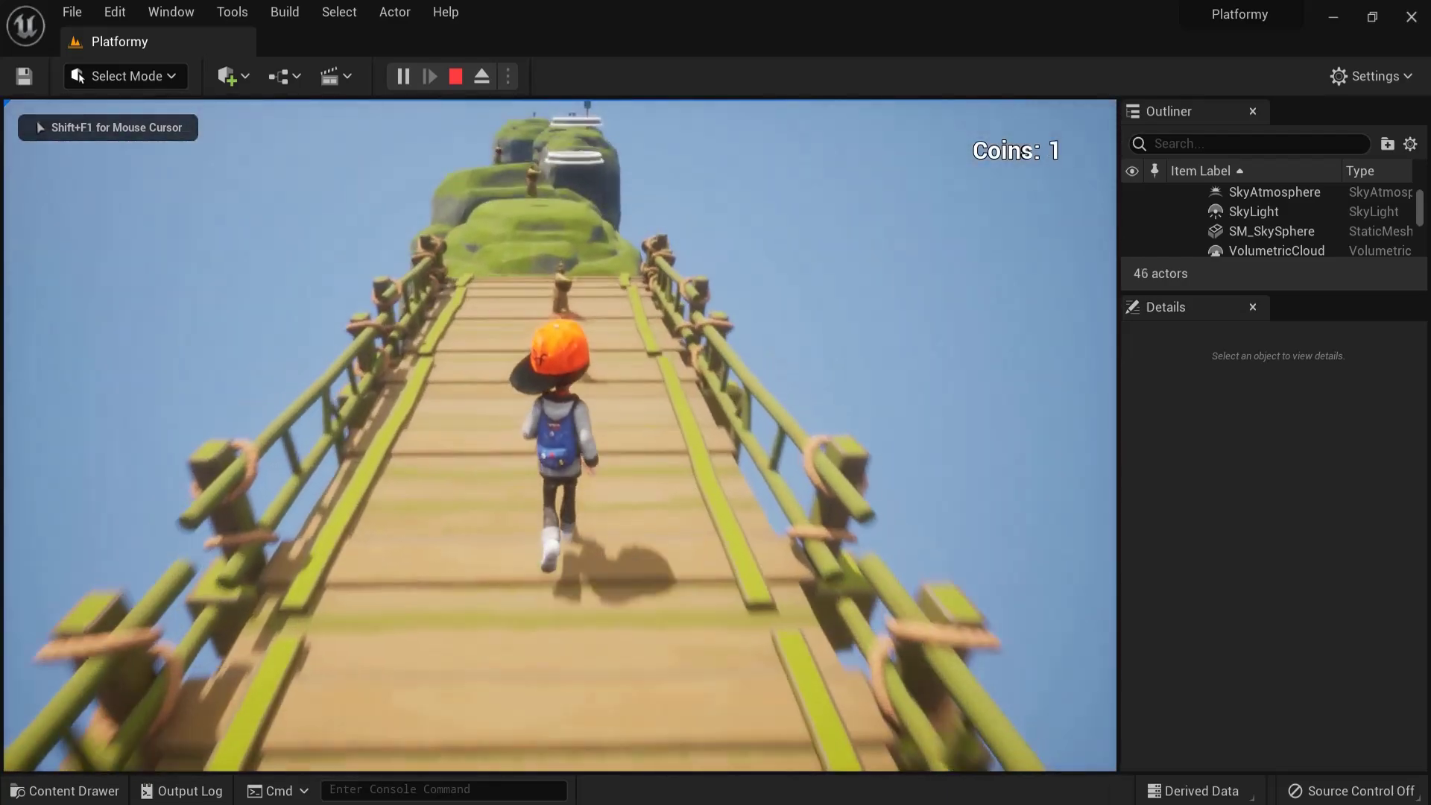
Step: Play-test falling off the course's platforms, then stop the play session
key(space)
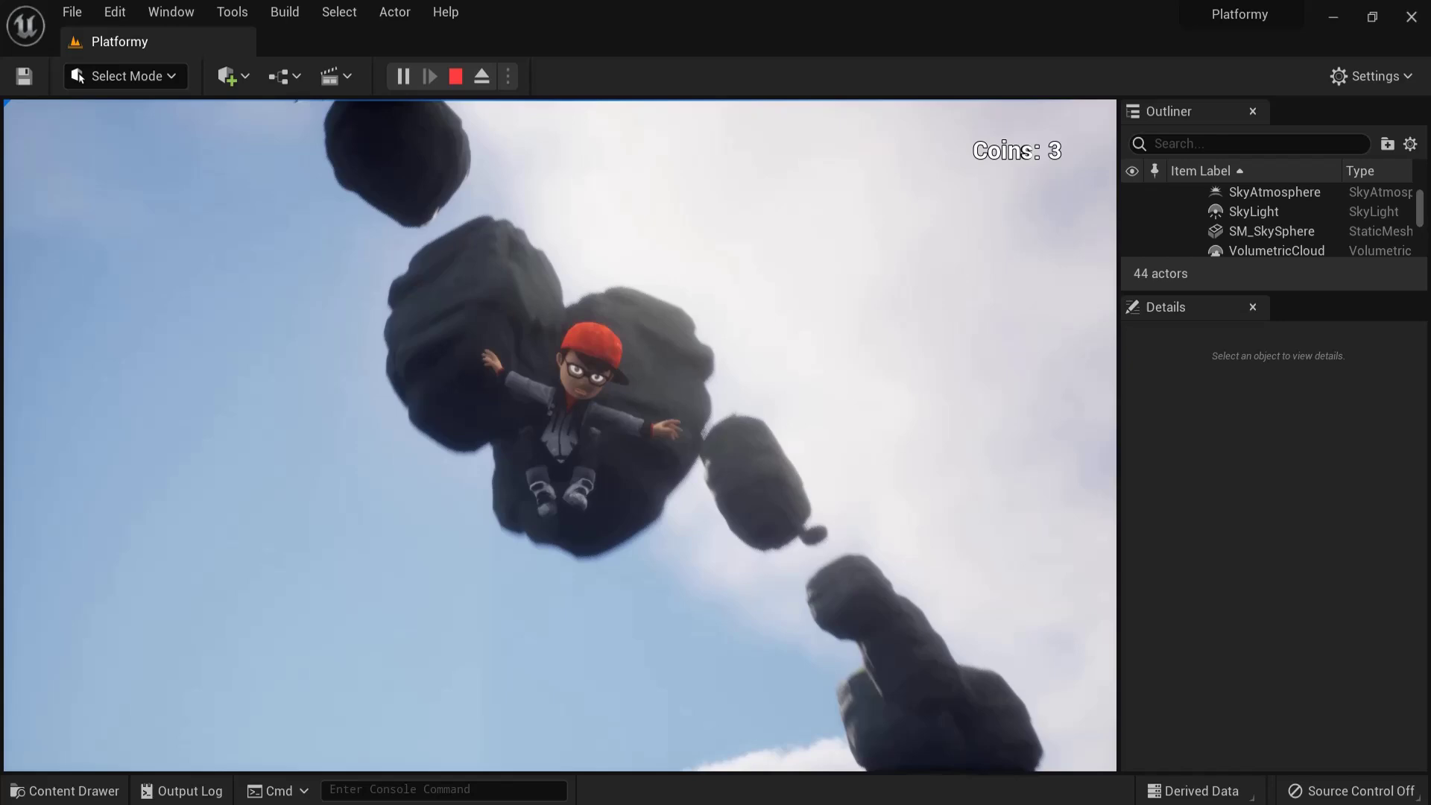
key(Escape)
Step: Find the Trigger Box among all actor classes and place one in the level on the middle of the platform course
right_drag(709, 332, 832, 511)
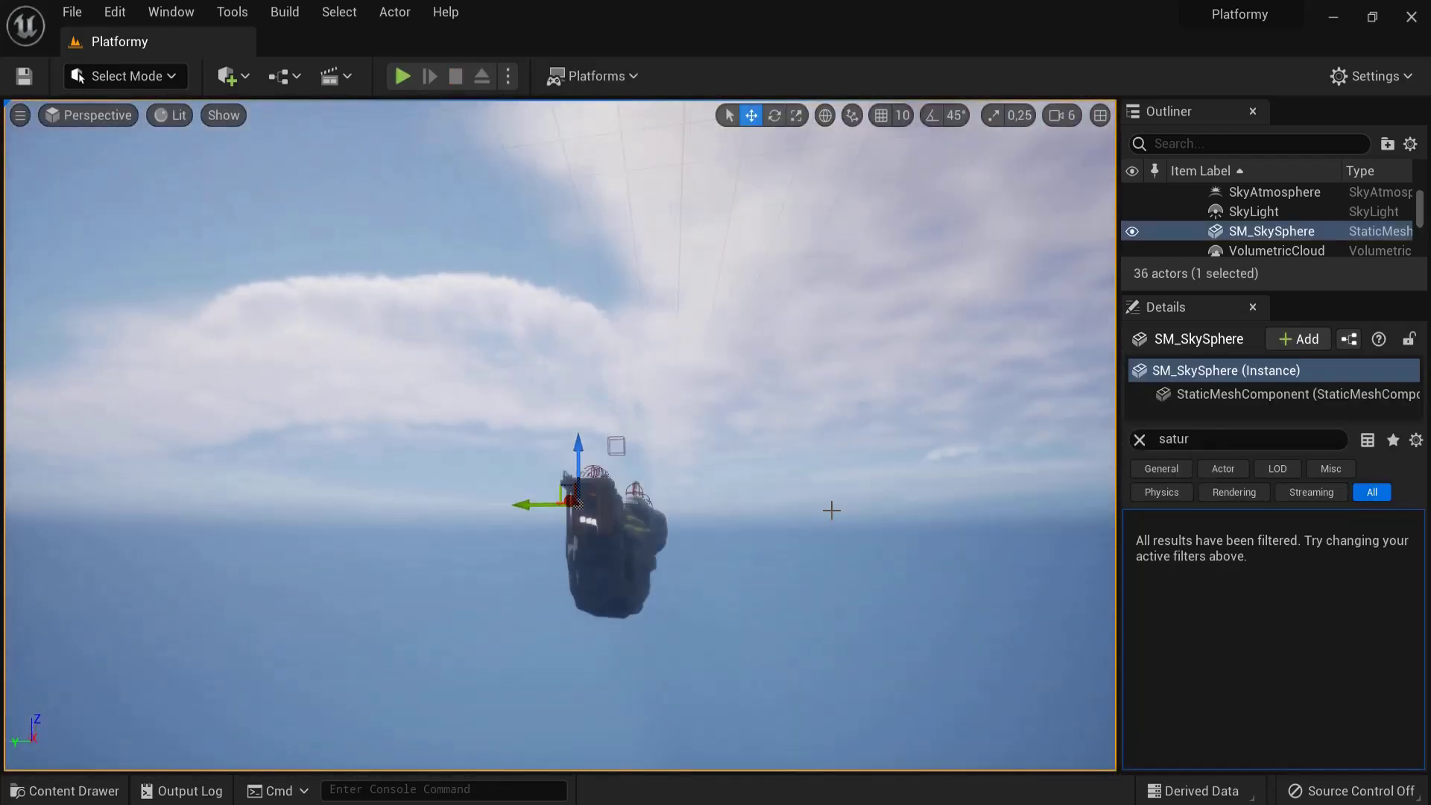
alt+drag(831, 511, 618, 263)
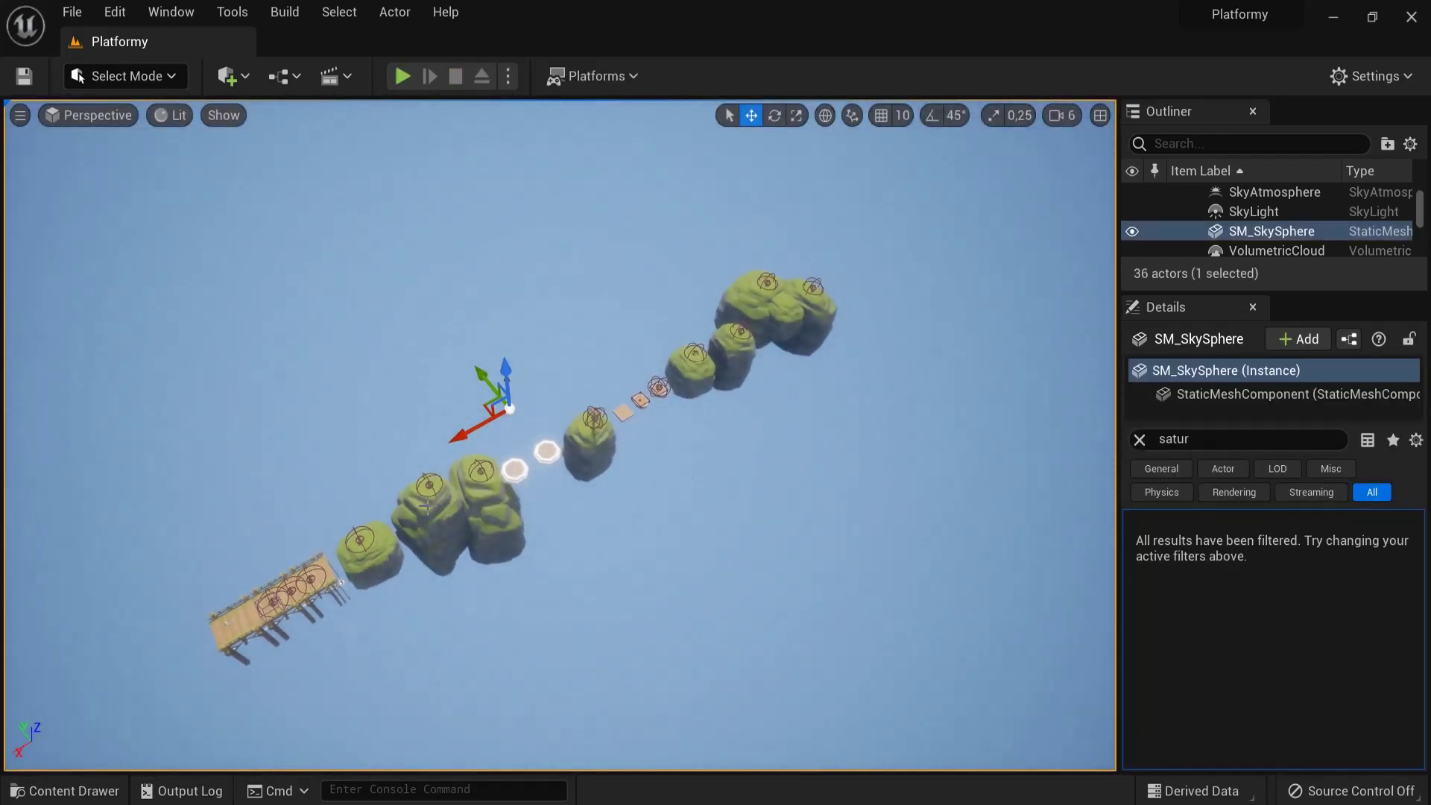
mouse_move(611, 517)
right_down()
mouse_move(517, 522)
mouse_move(589, 529)
mouse_move(607, 512)
right_up()
key(w)
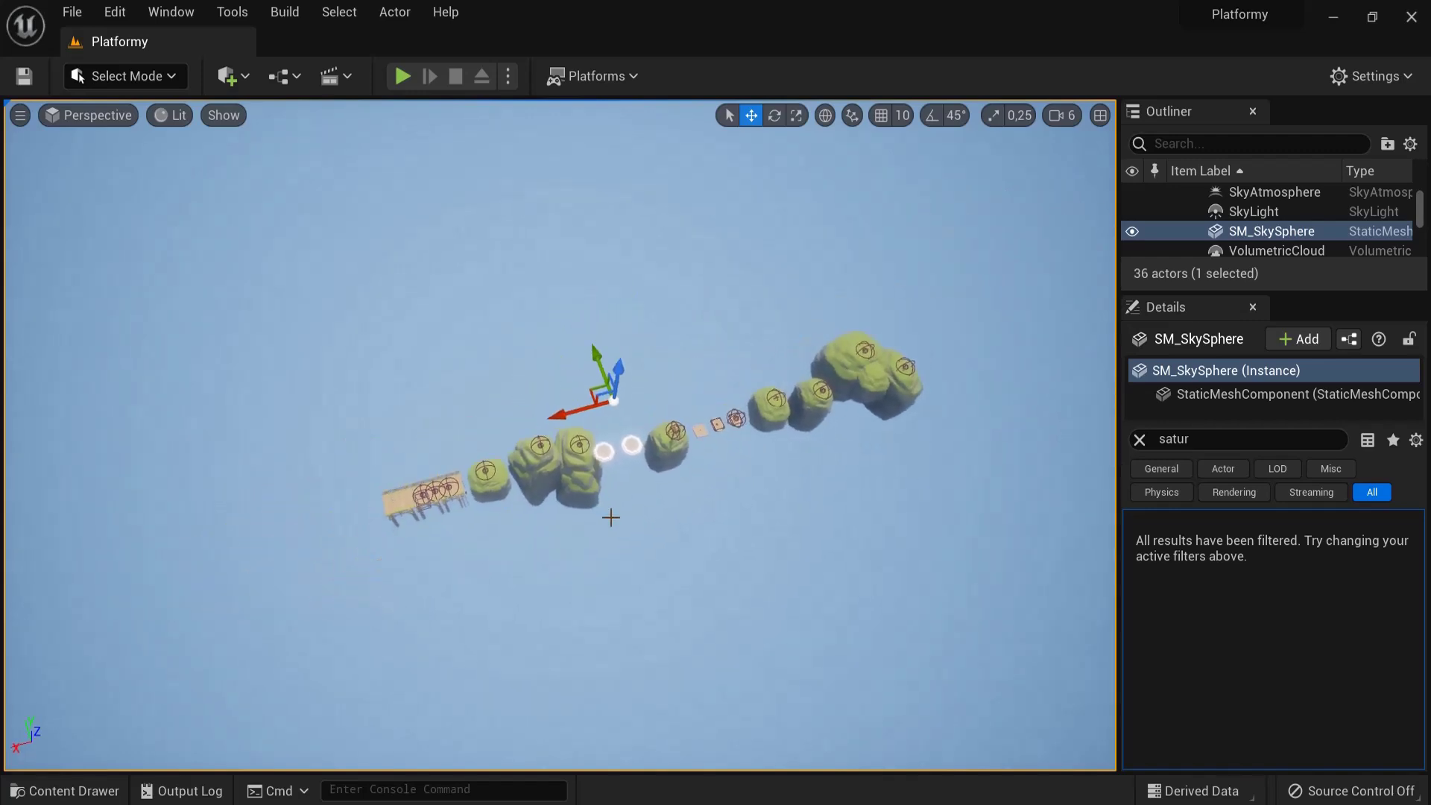
click(243, 76)
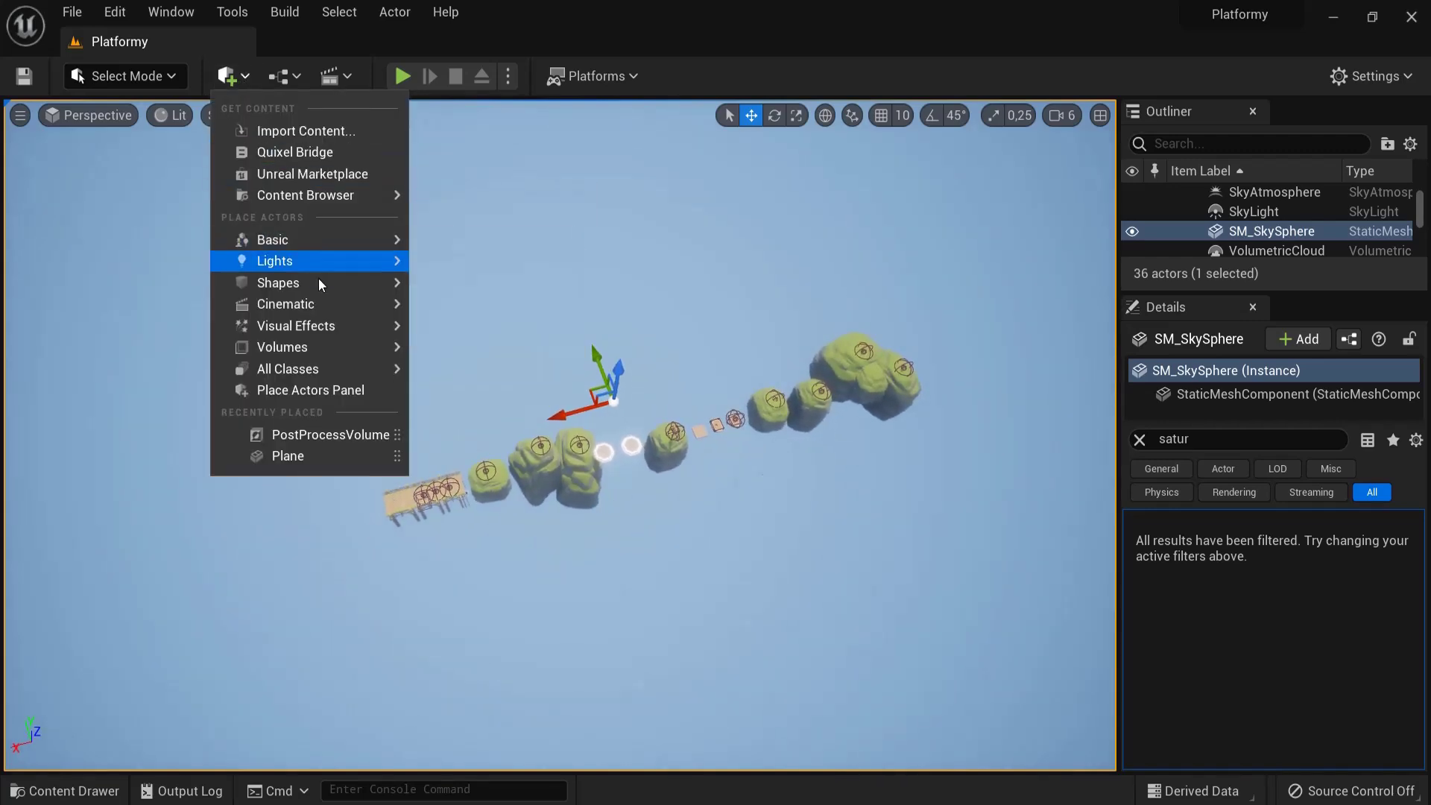
mouse_move(319, 288)
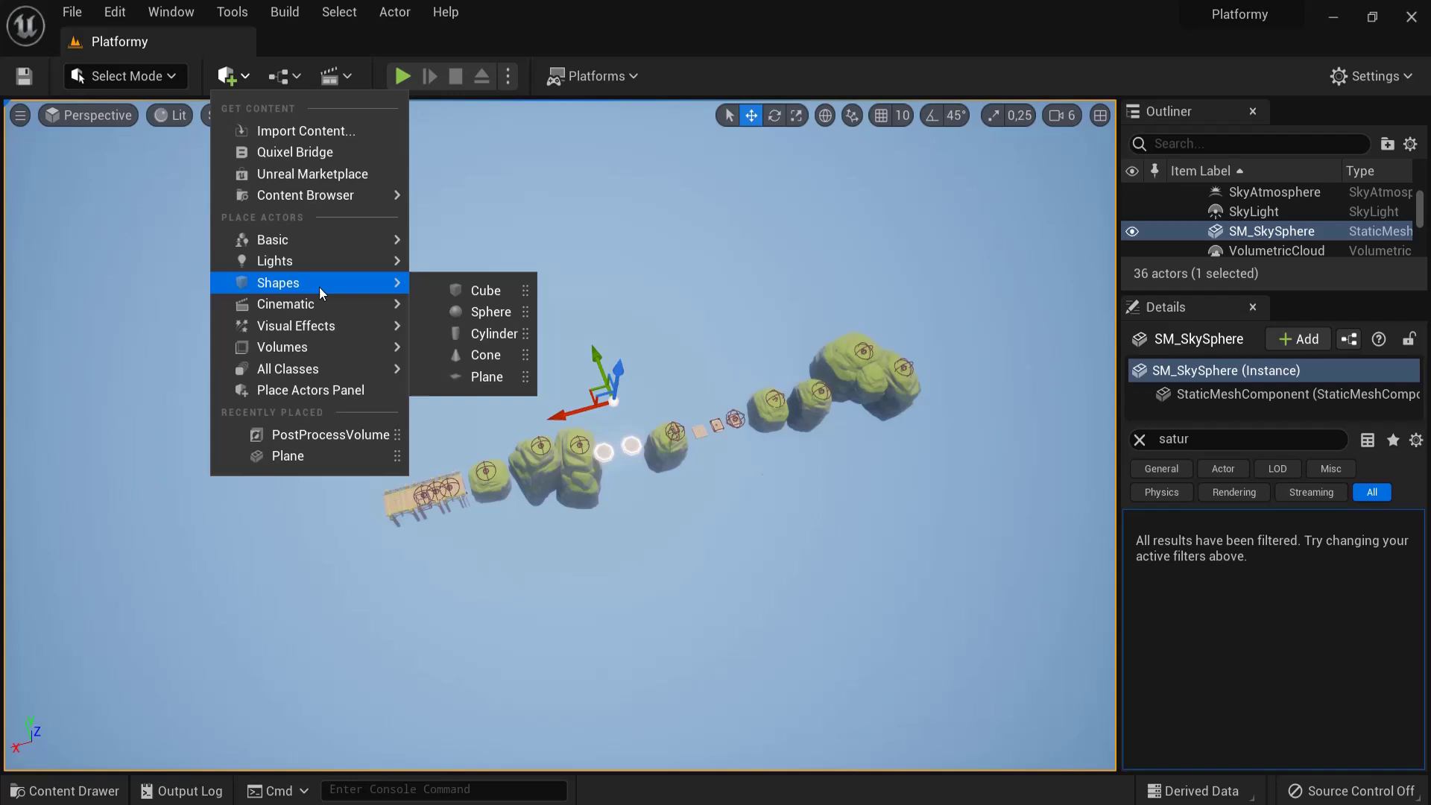
mouse_move(322, 362)
text(trigger)
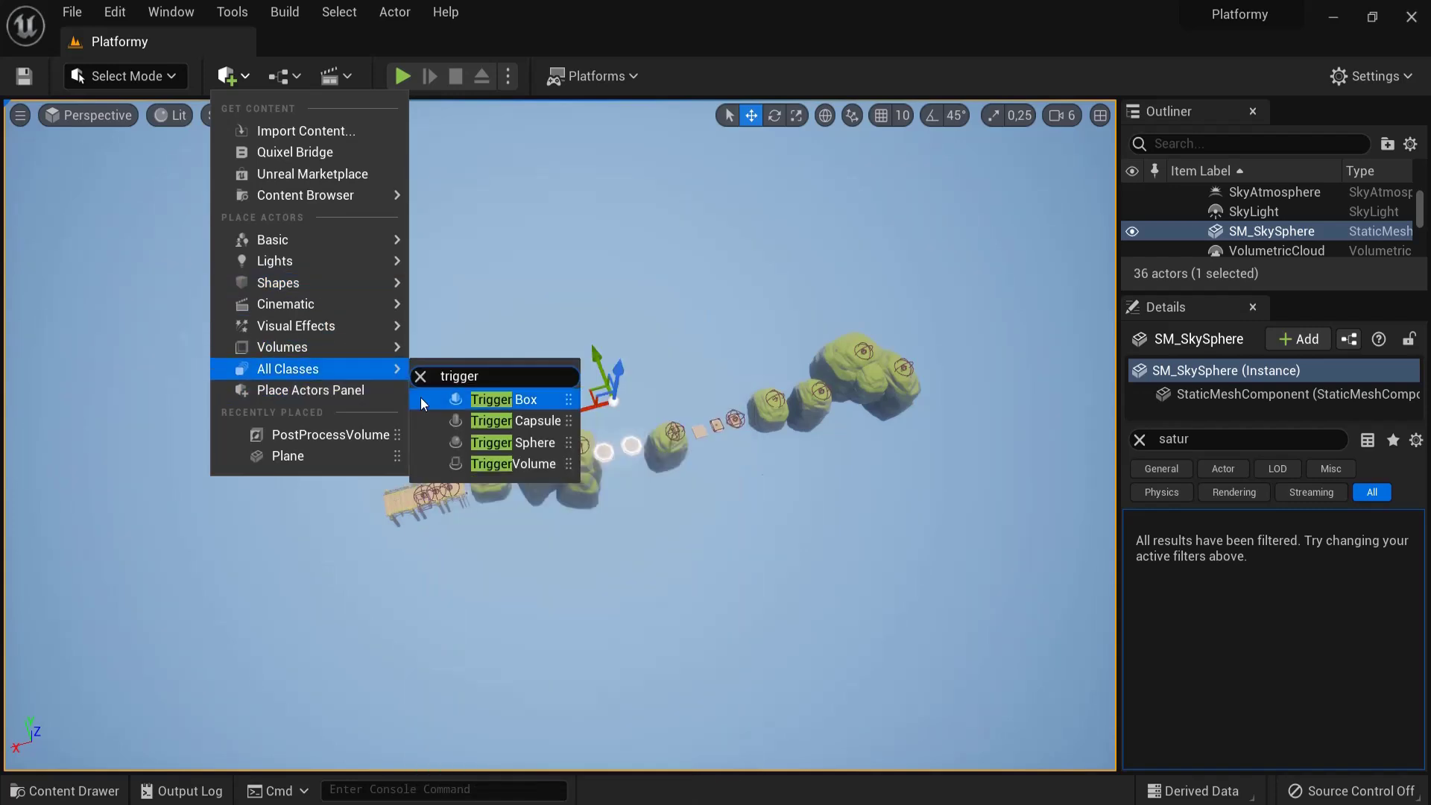
drag(492, 400, 581, 460)
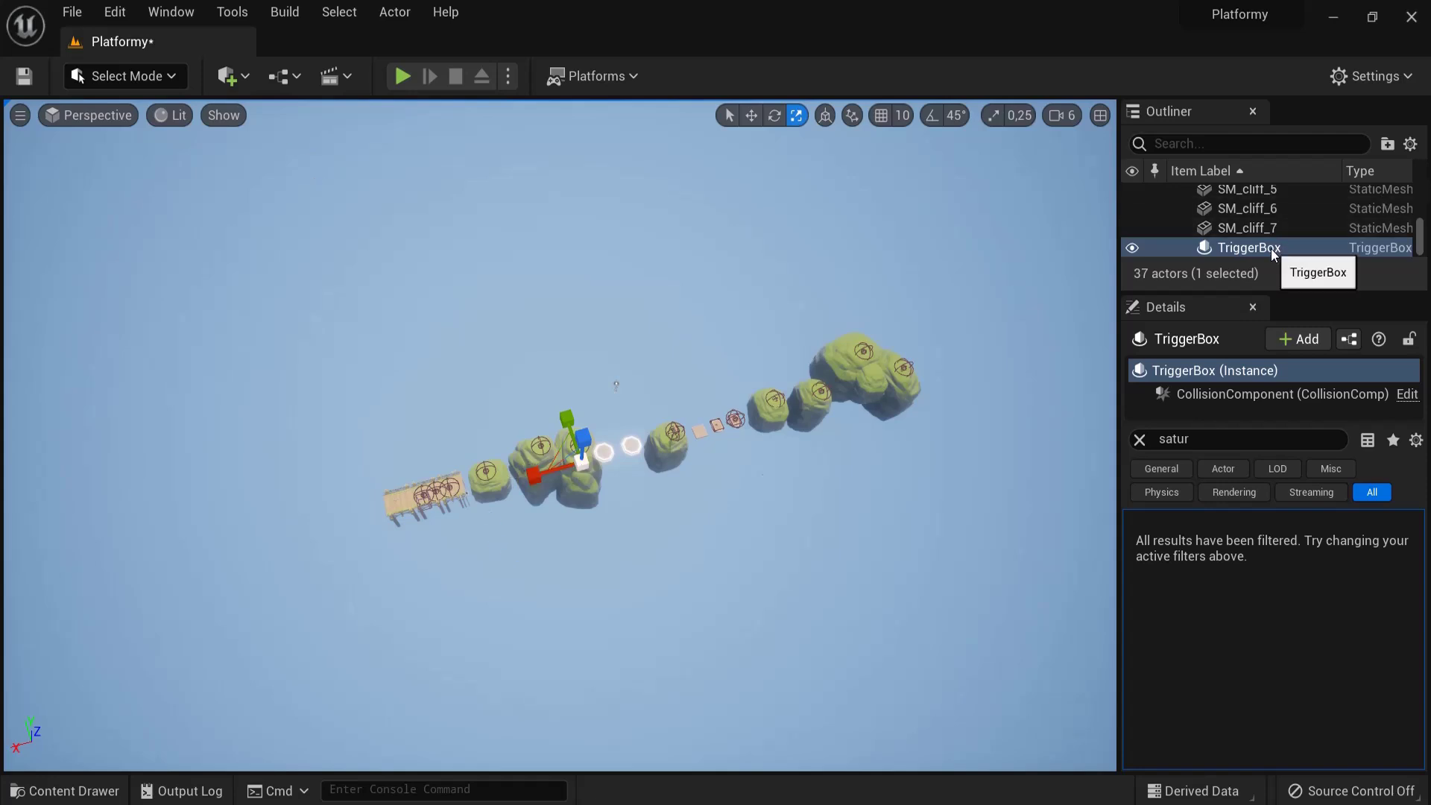
Step: Rename the new trigger box actor ResetLevel
click(1239, 254)
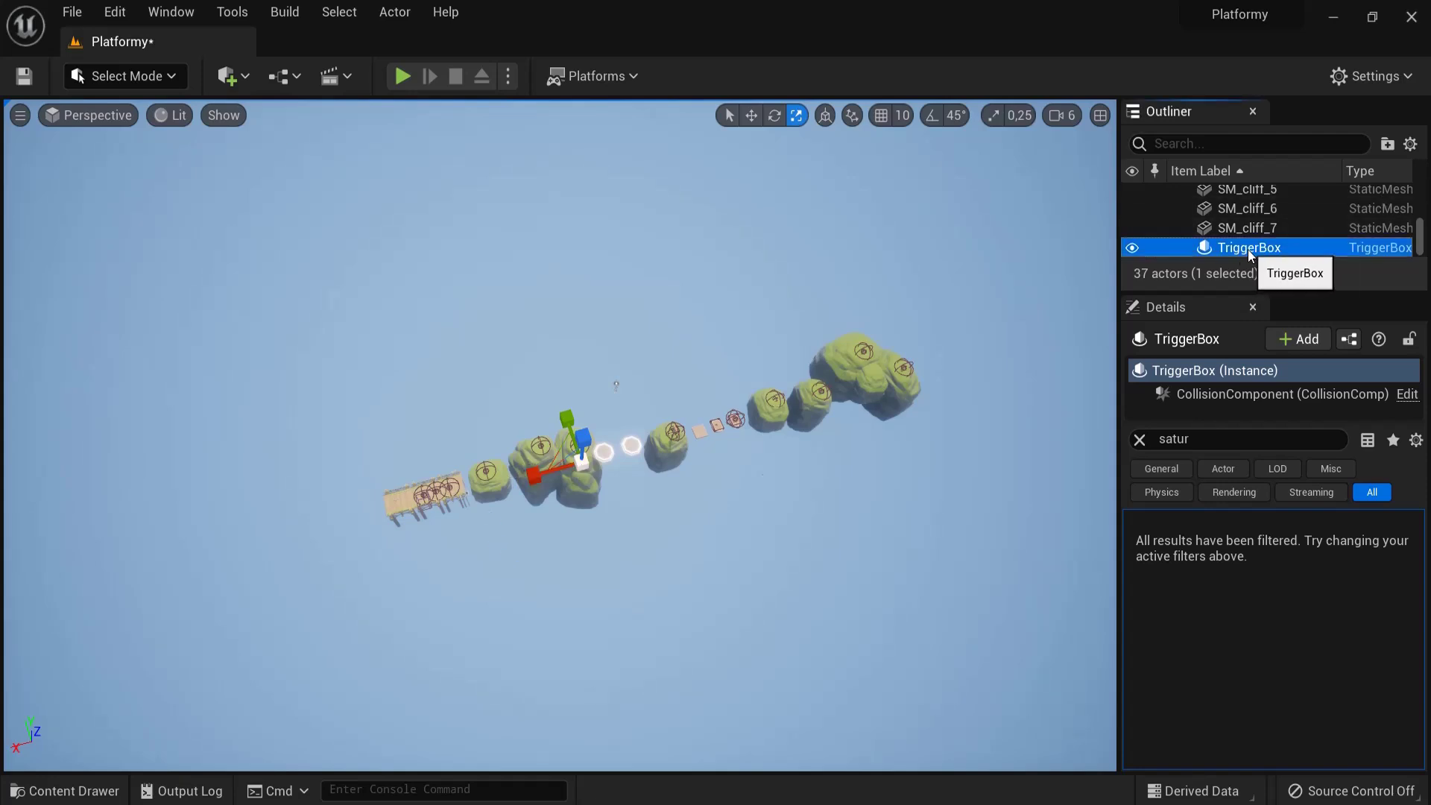
click(1250, 249)
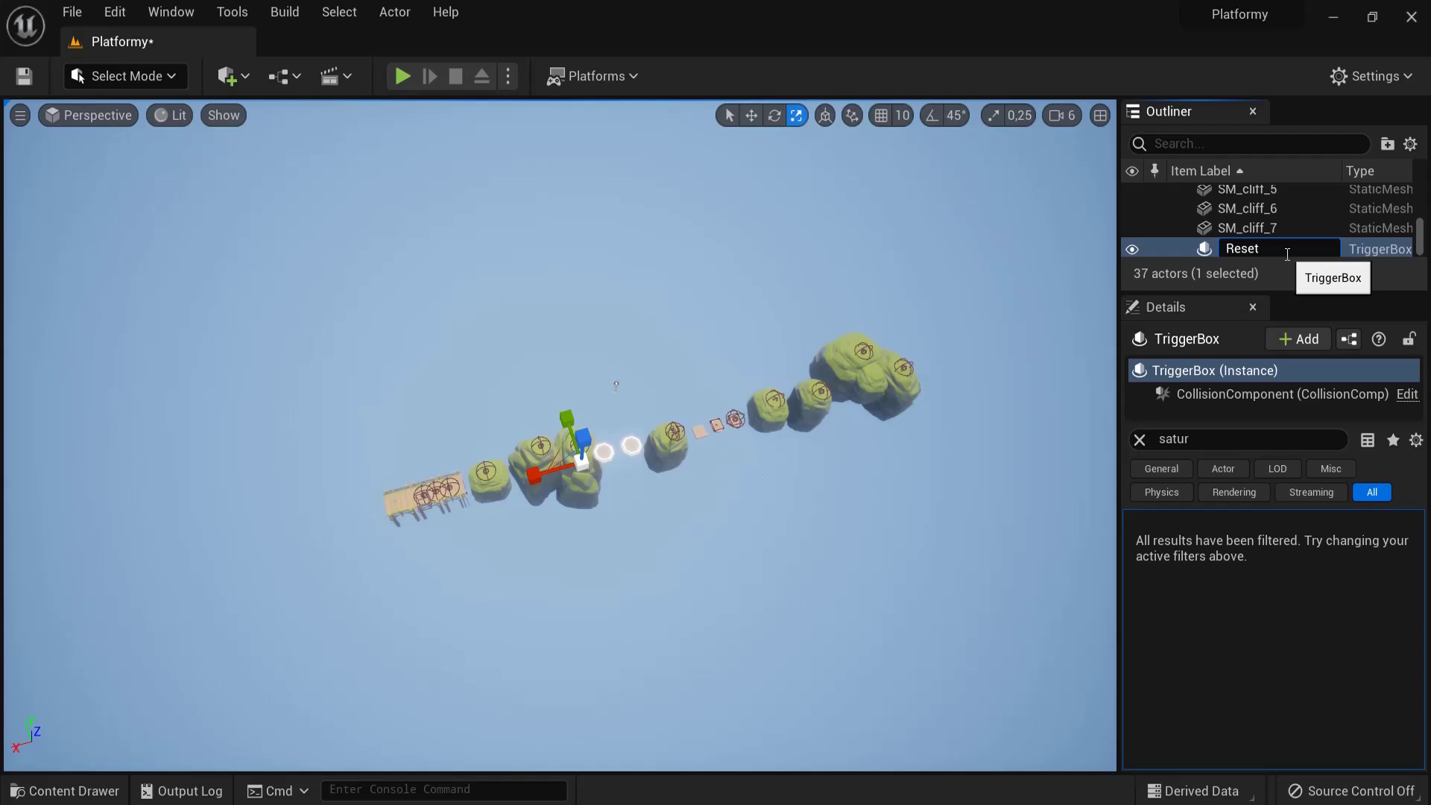
key(Return)
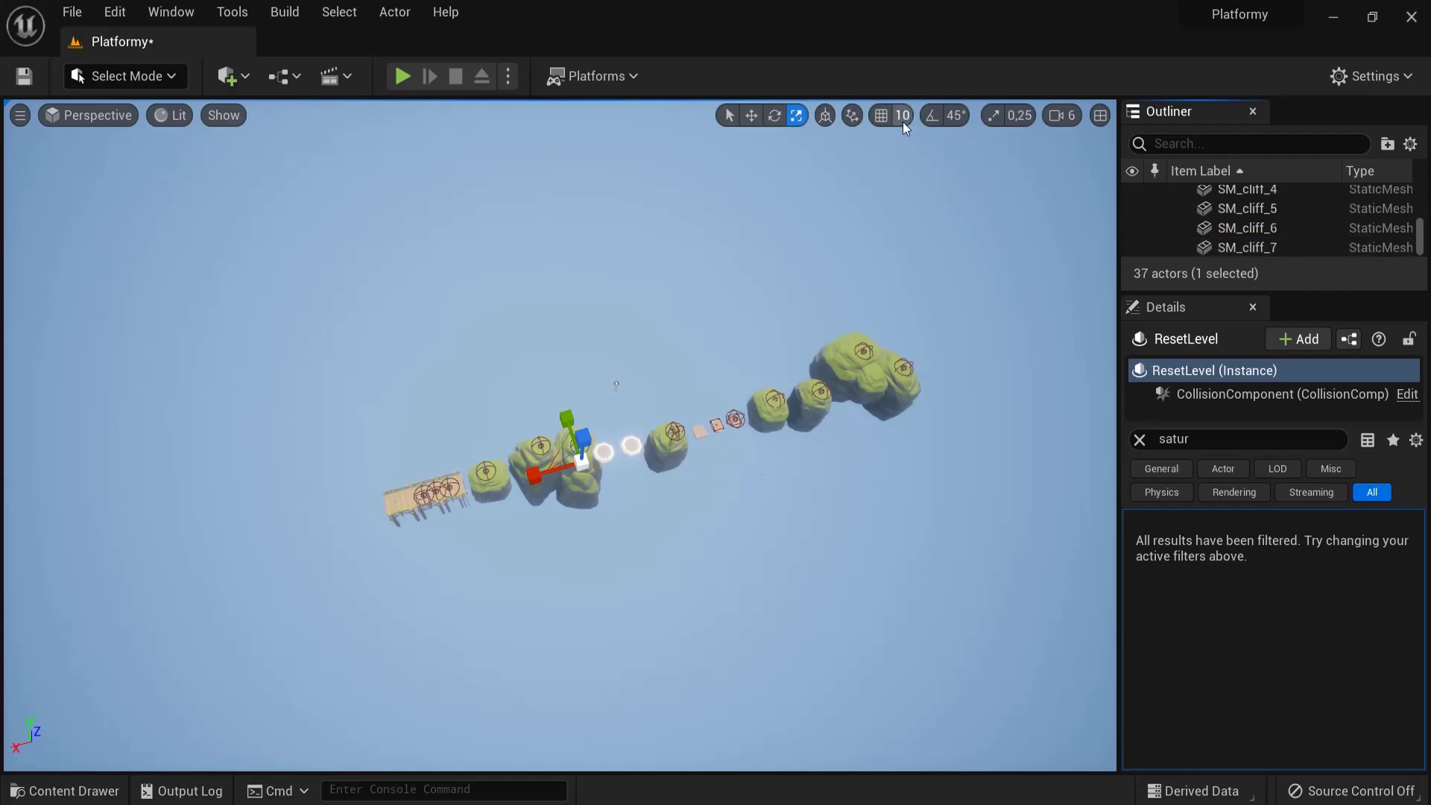
Step: Clear the details filter, lock the ResetLevel scale proportions, and set its scale uniformly to 20
click(751, 116)
click(796, 115)
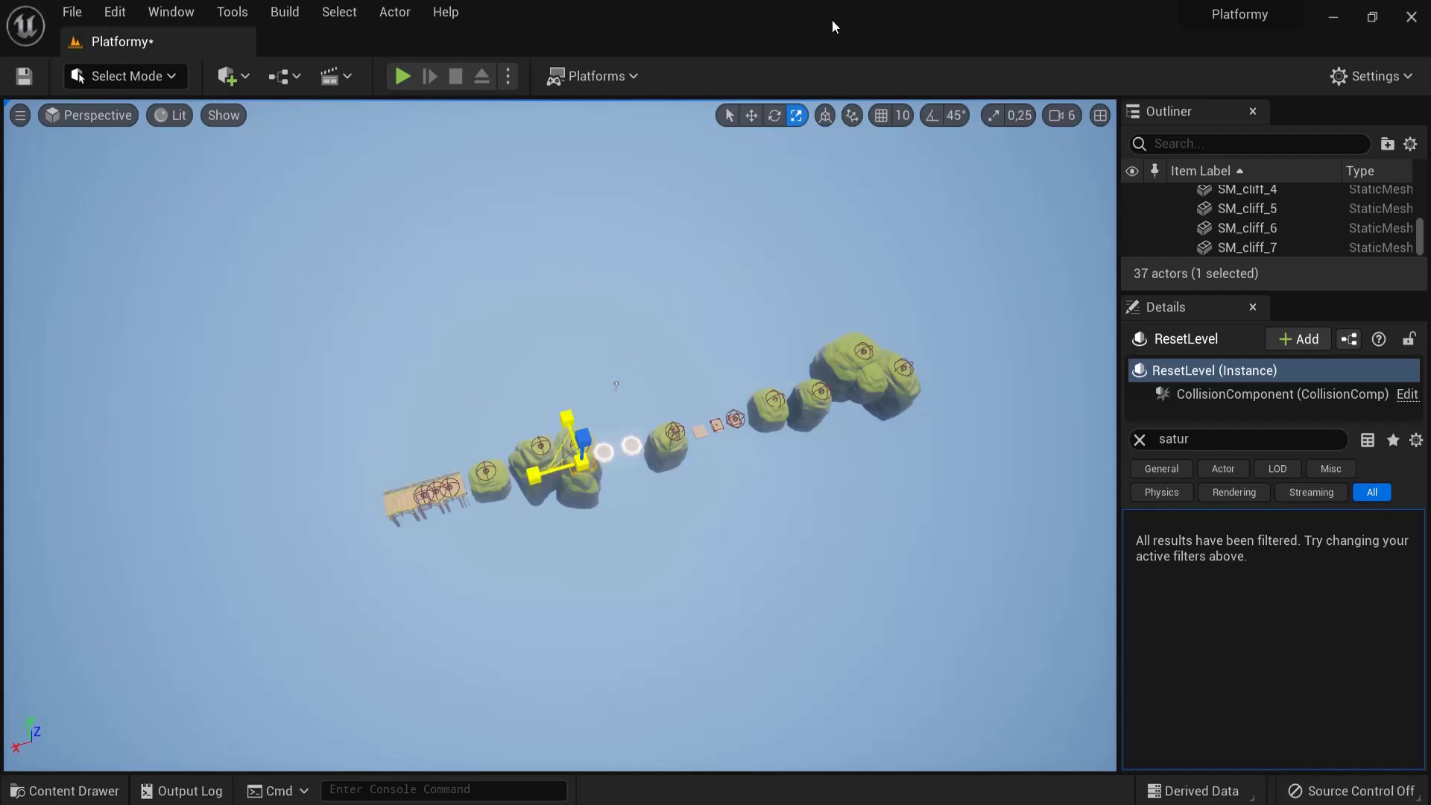
click(1141, 440)
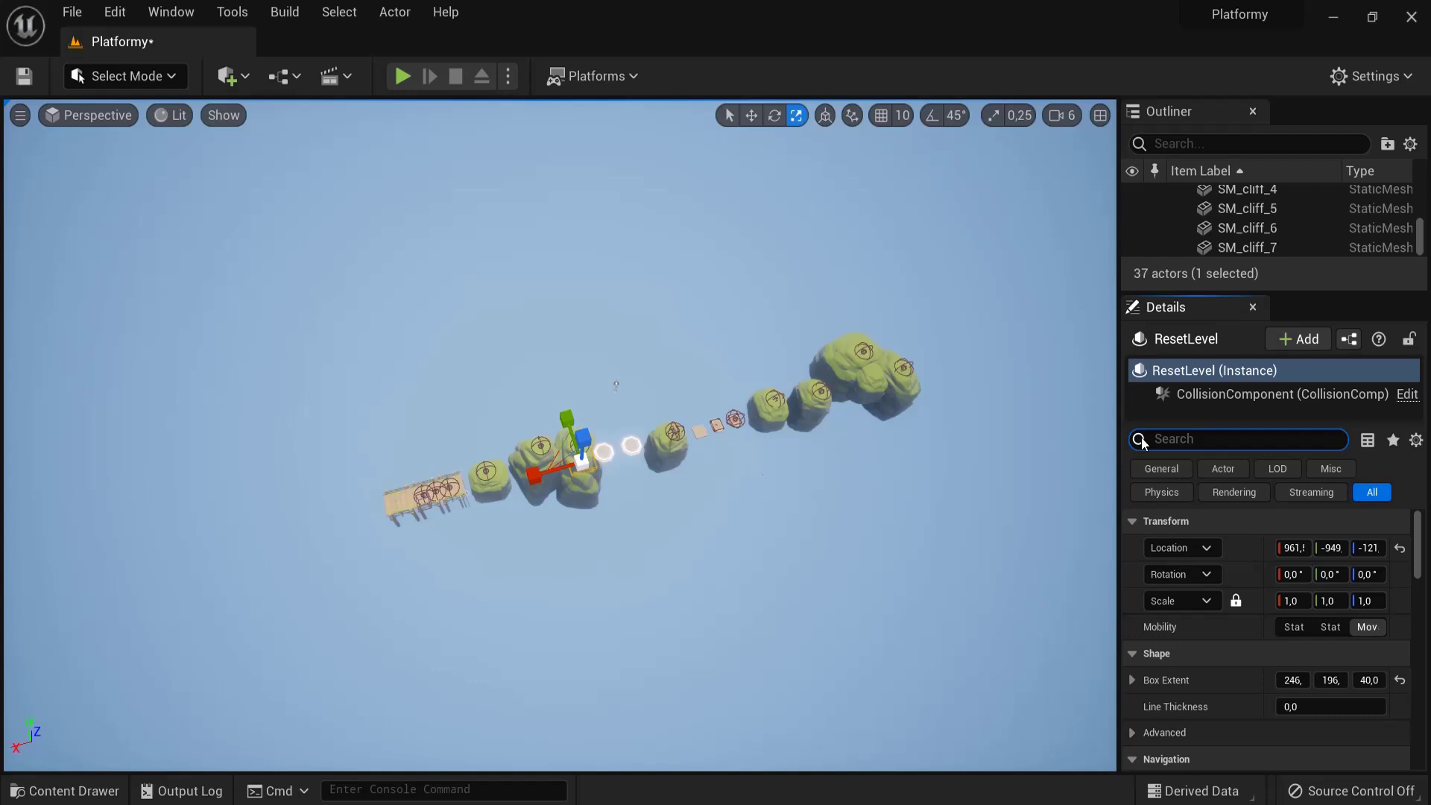
click(1235, 601)
click(1294, 601)
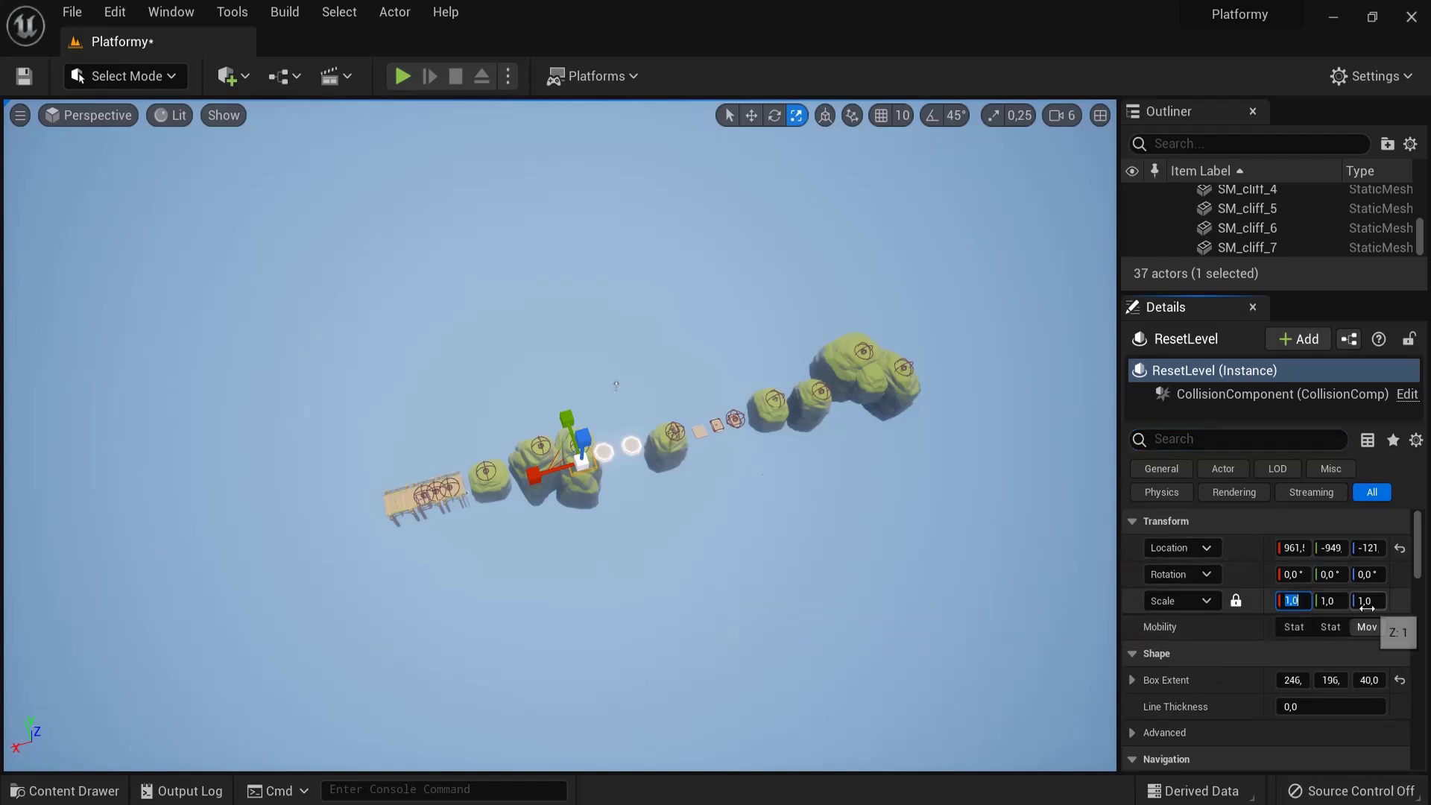
text(20)
key(Return)
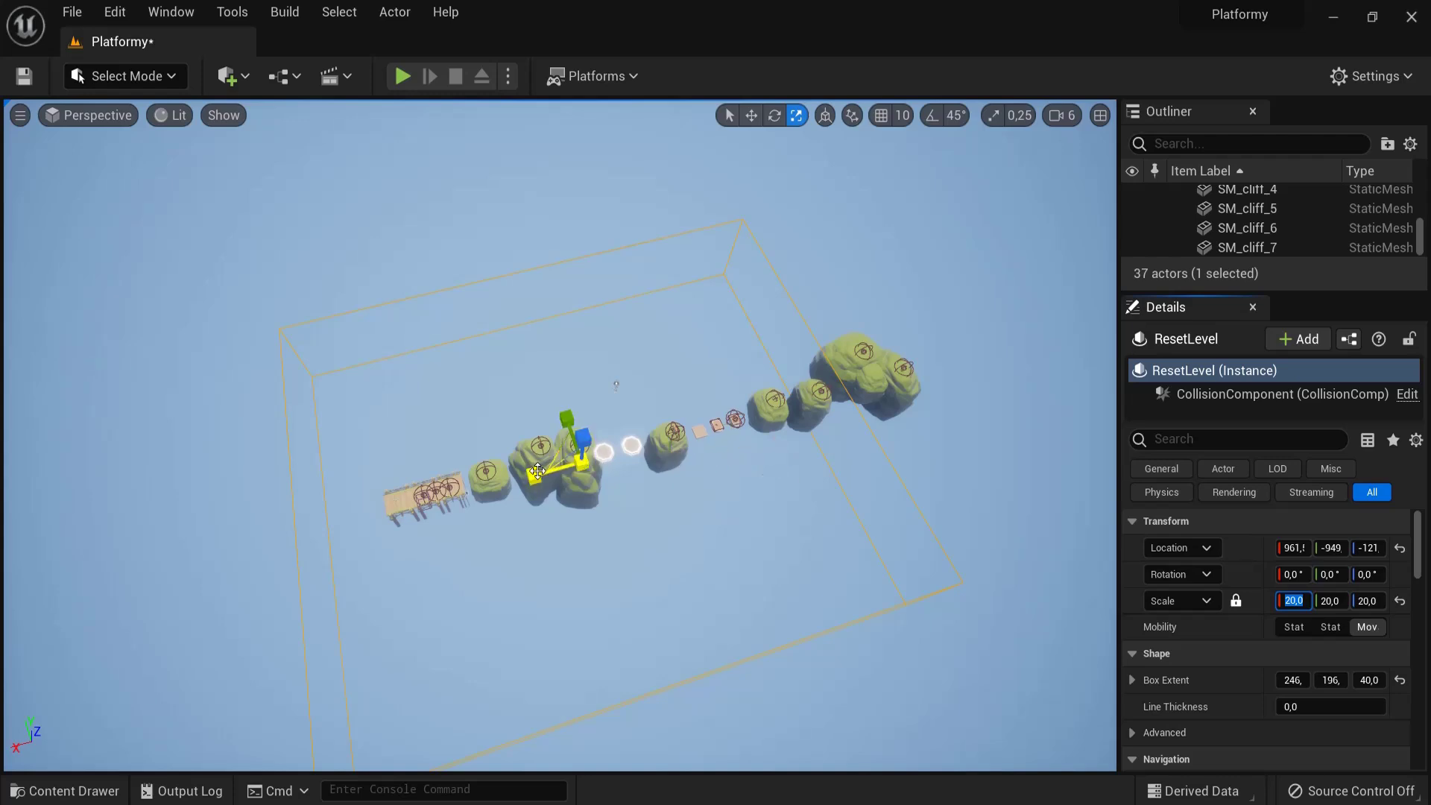
Step: Stretch the ResetLevel box to an extent of about 429 by 210 and shift it along X to span the whole course
drag(3, 504, 2, 512)
key(w)
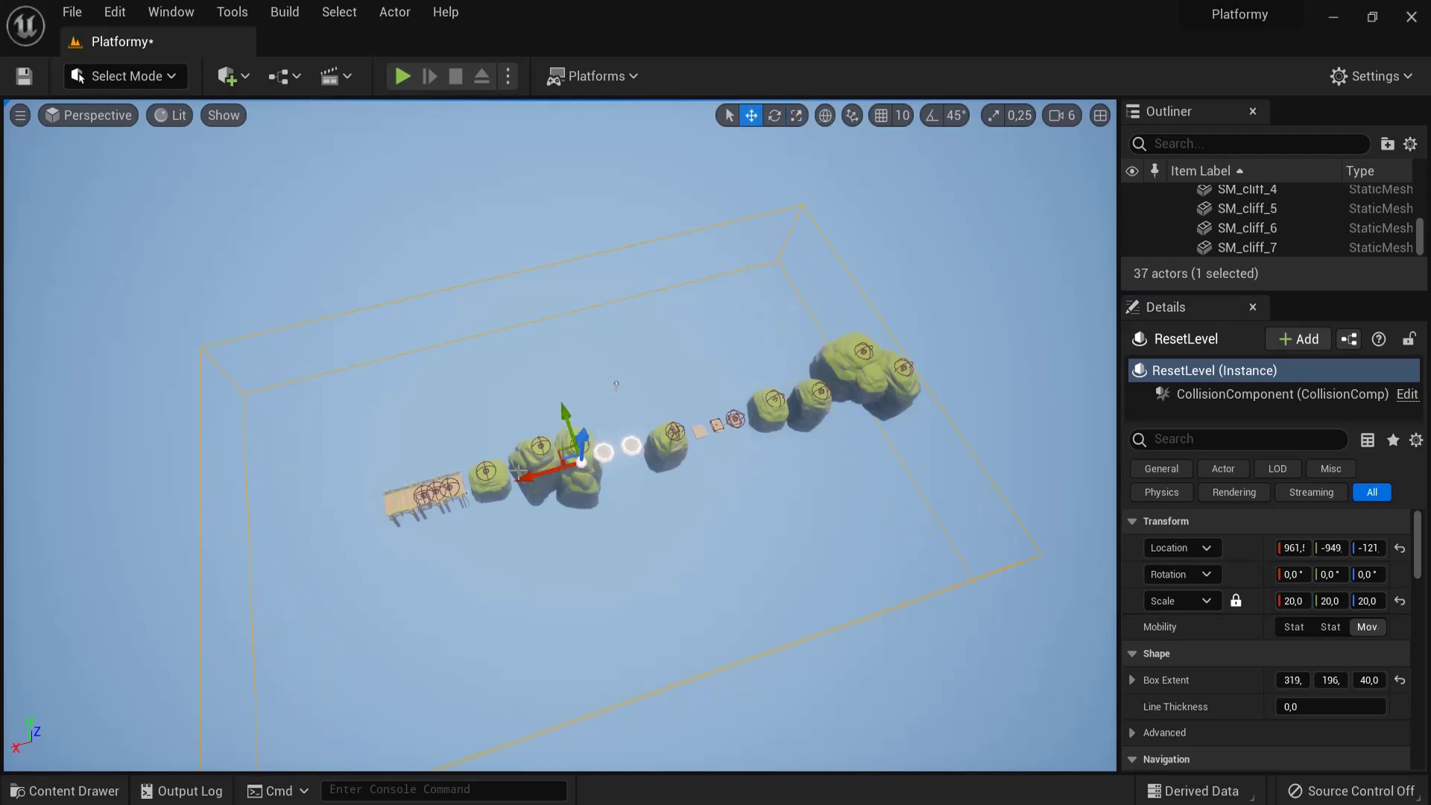
drag(518, 470, 622, 468)
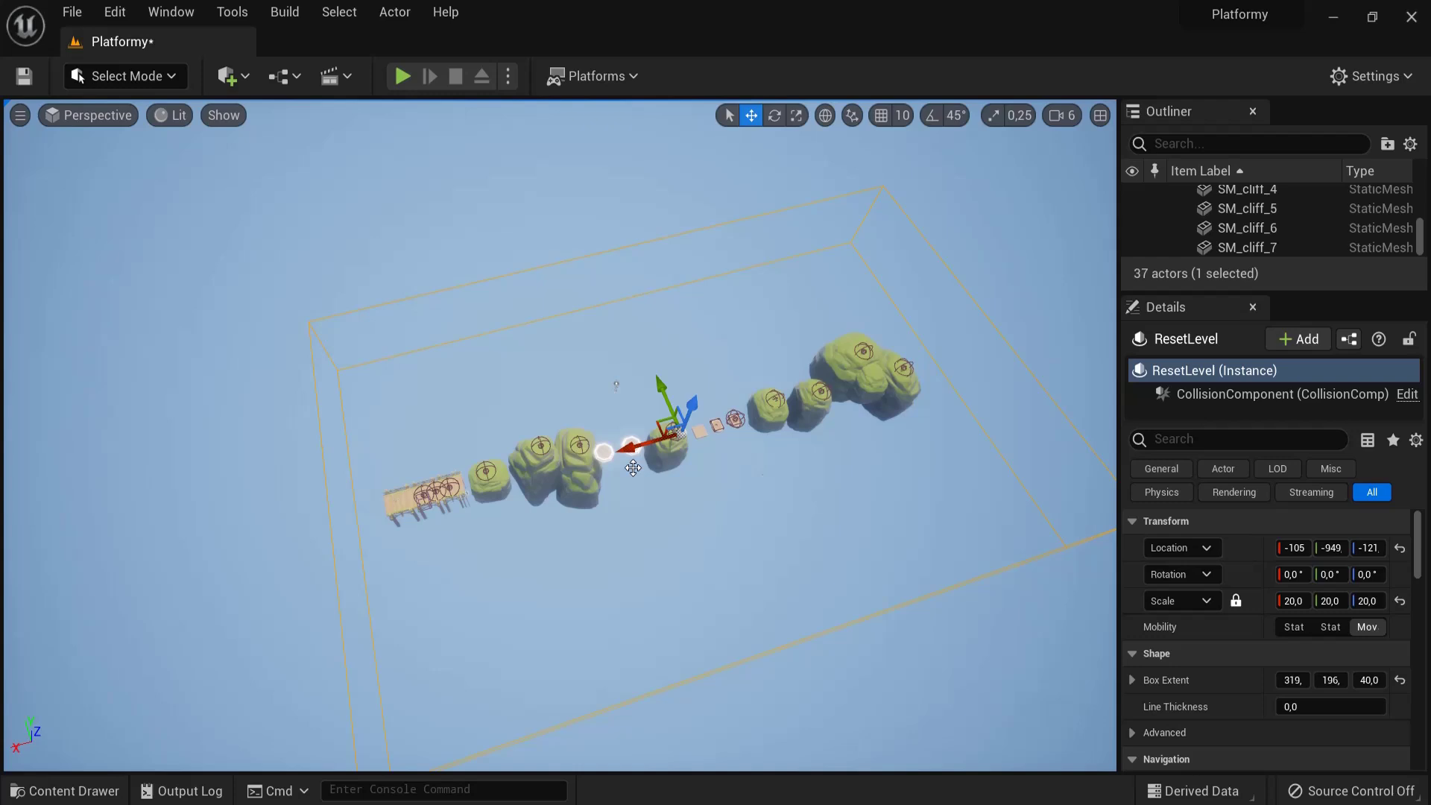
key(r)
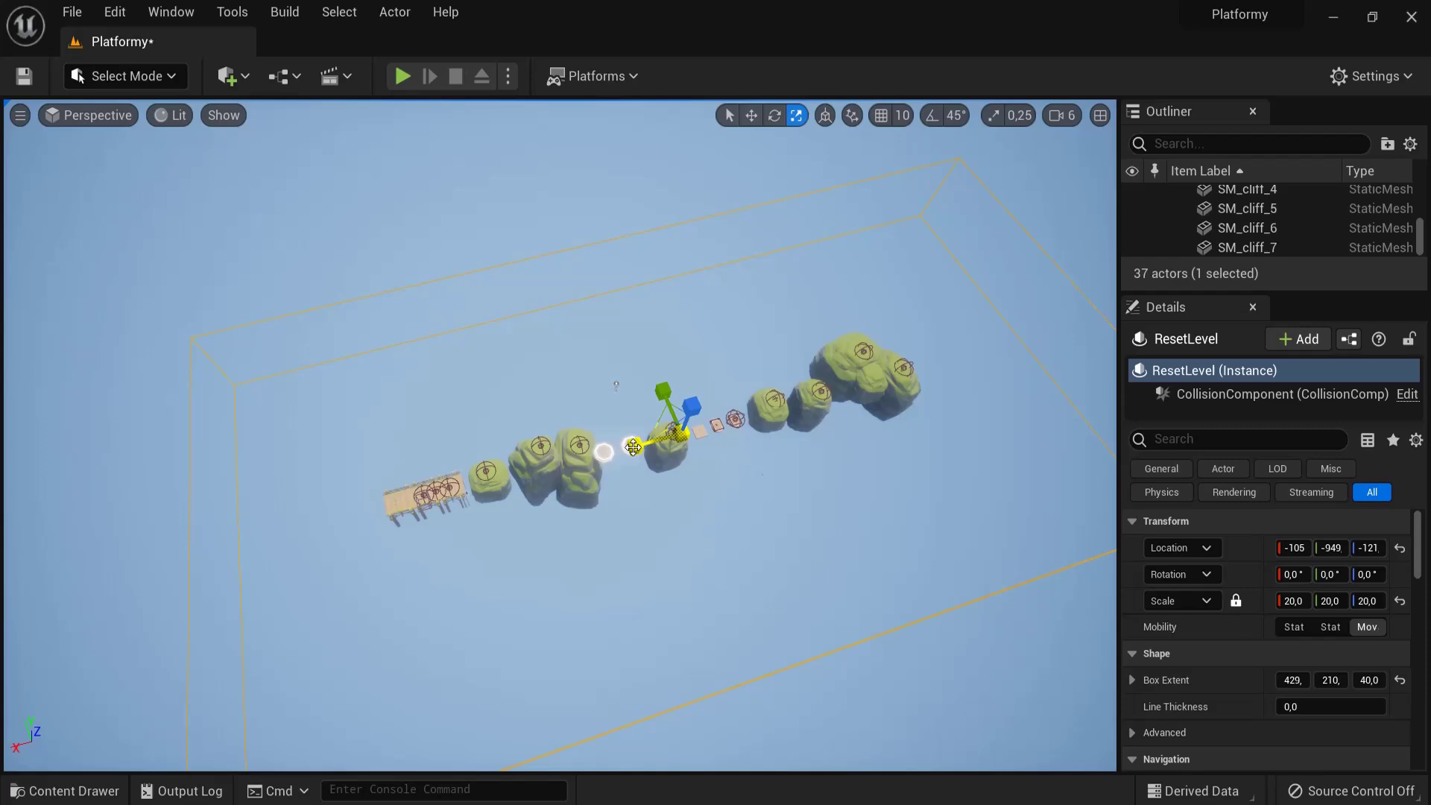
mouse_move(673, 388)
right_down()
mouse_move(704, 369)
mouse_move(693, 377)
right_up()
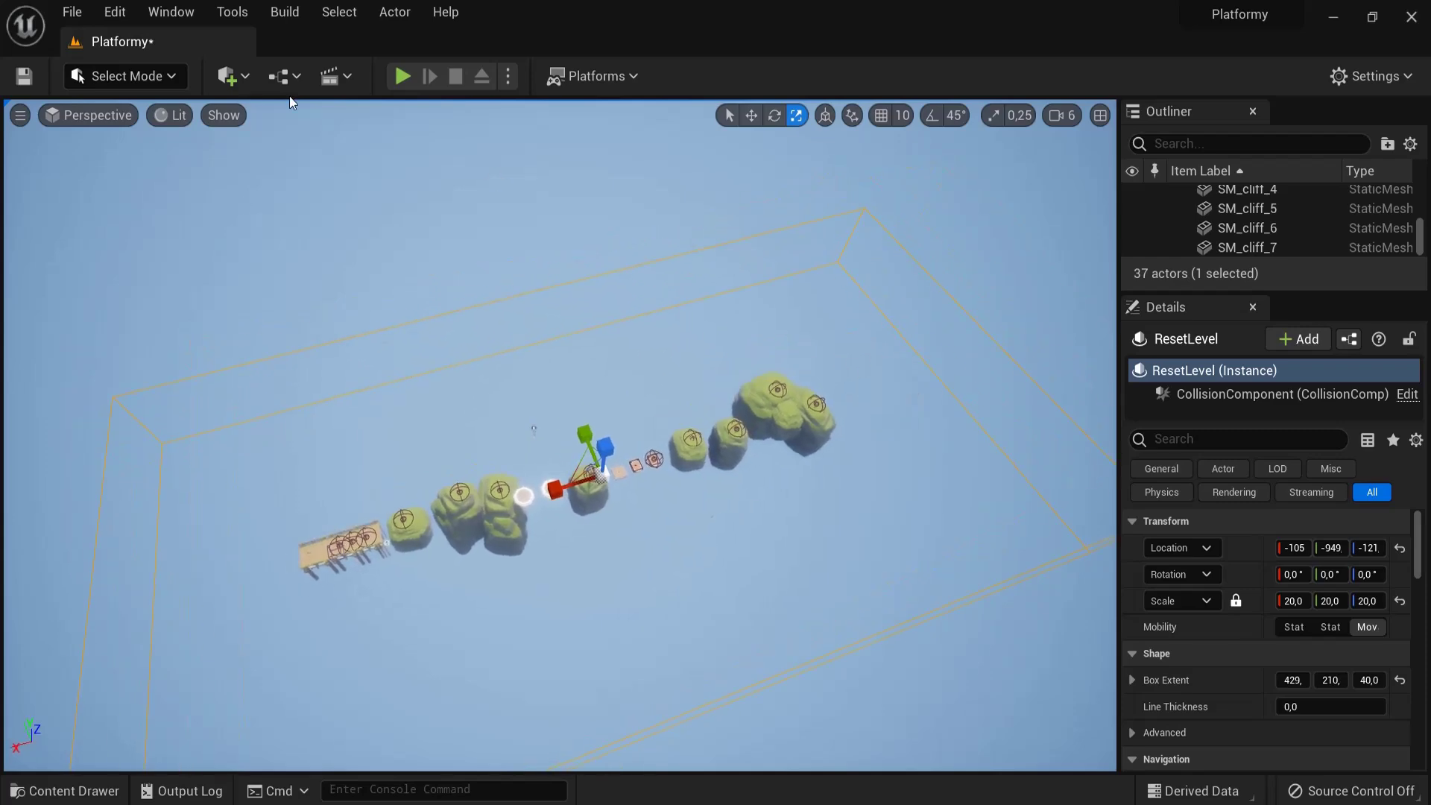
Step: Using the orthographic Top and Left views, move the ResetLevel box straight down until it sits below all the cliffs
click(61, 115)
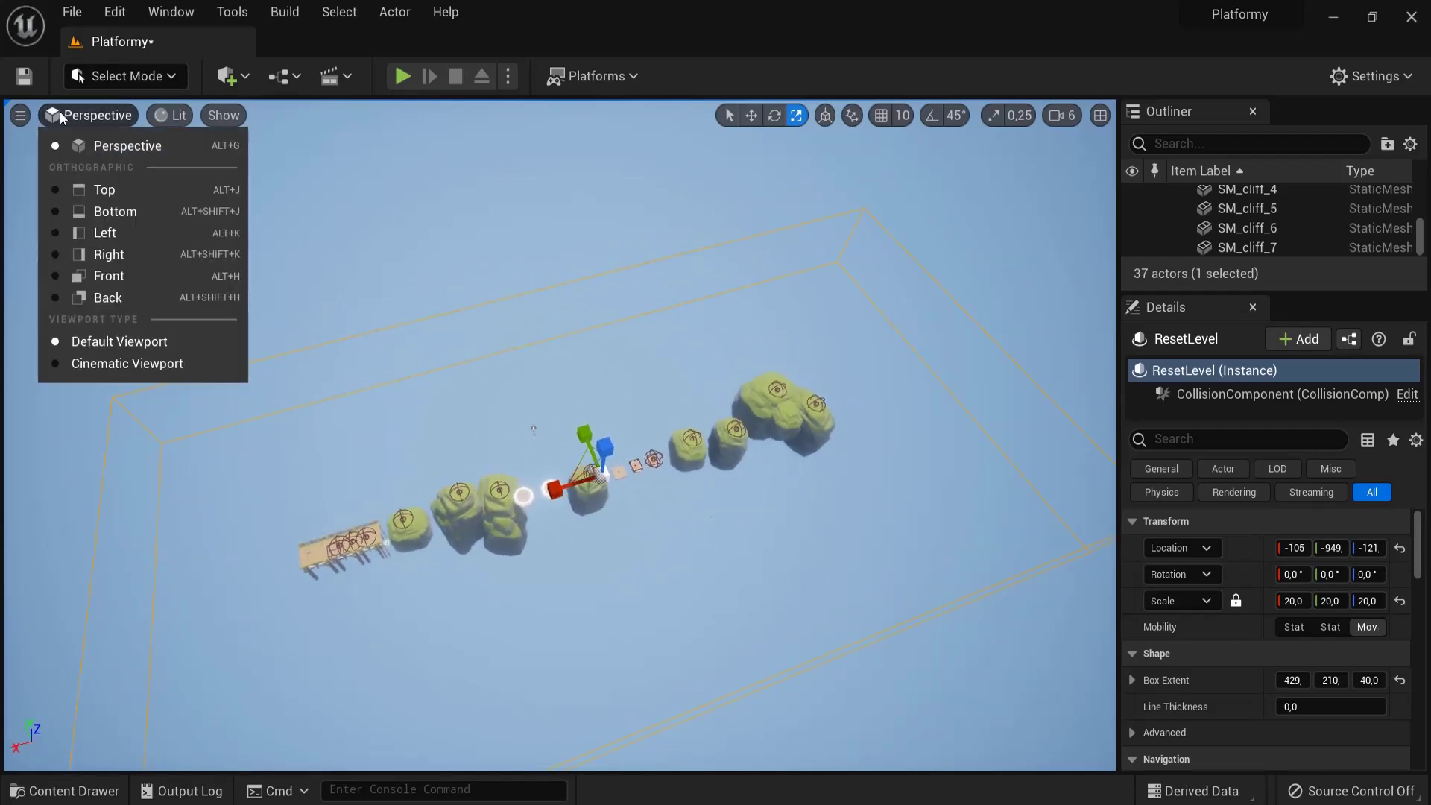
click(112, 190)
scroll(658, 426, down, 6)
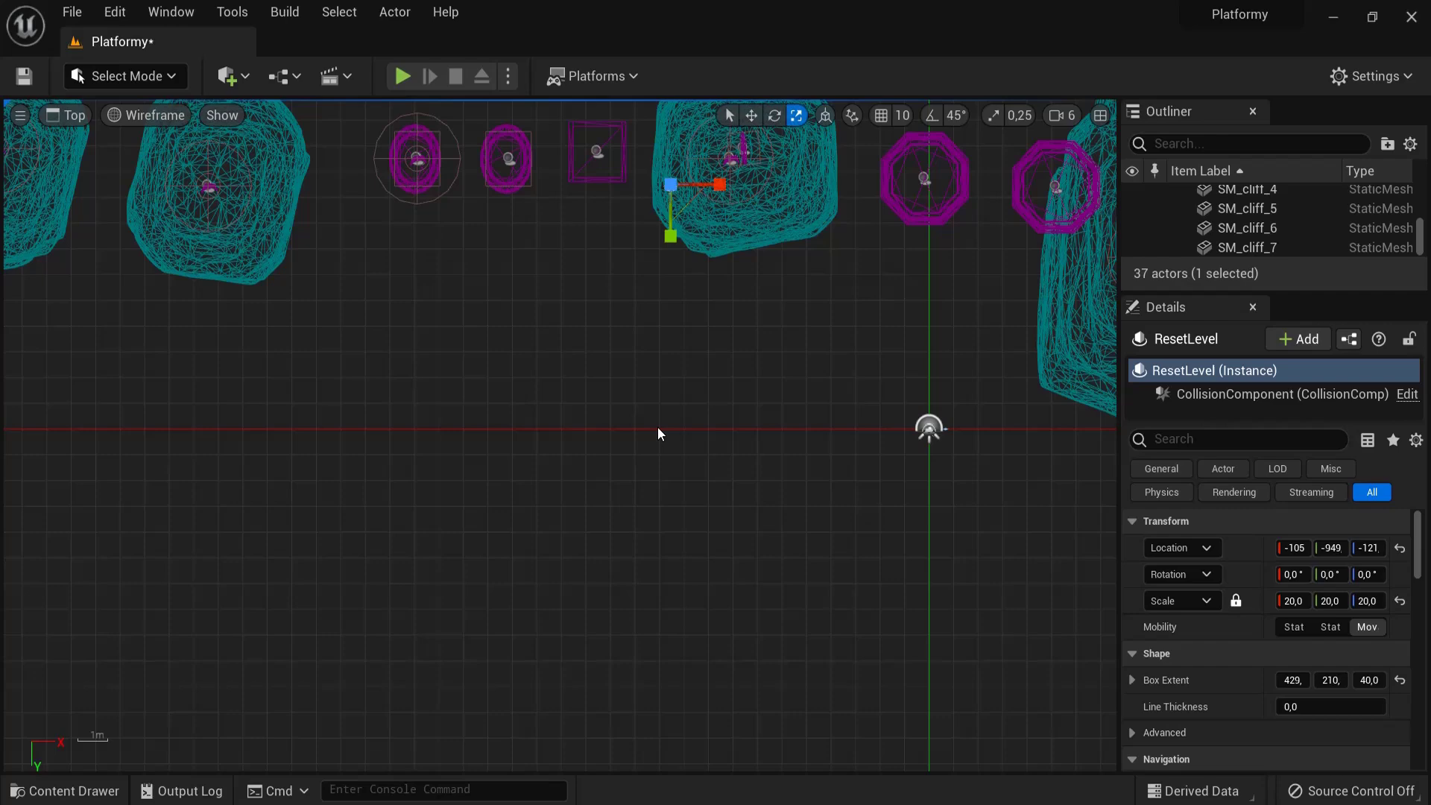
right_drag(910, 384, 830, 399)
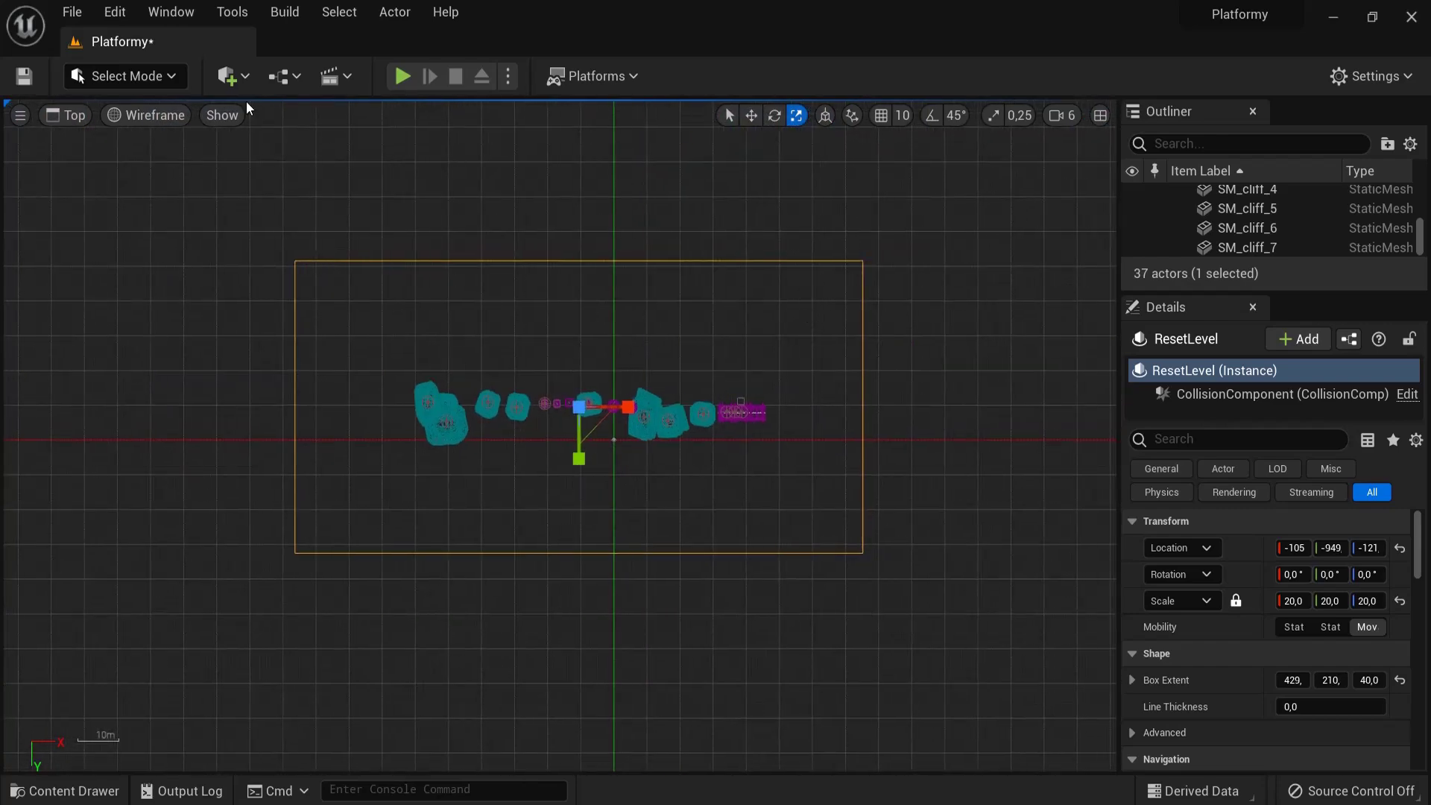
click(76, 113)
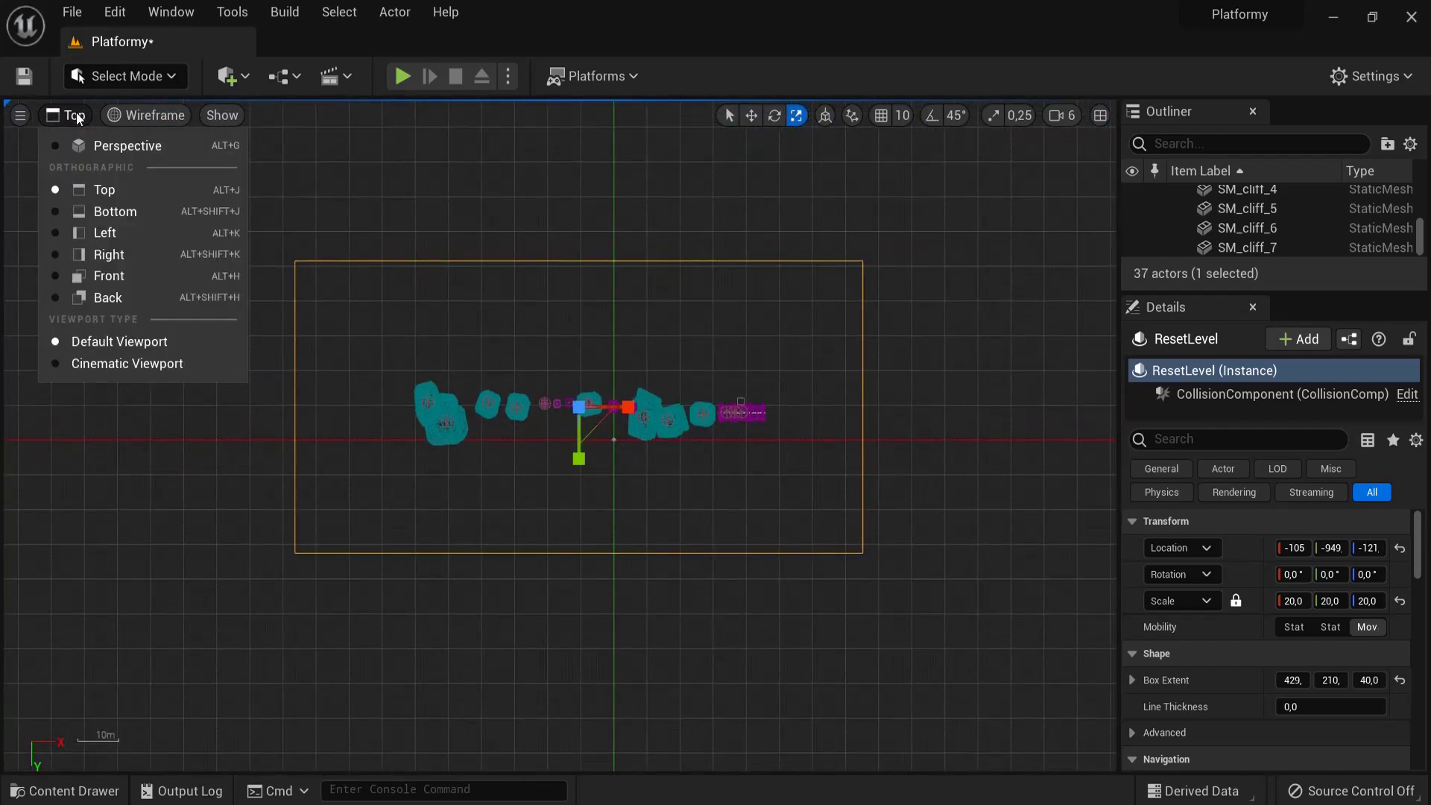
click(124, 229)
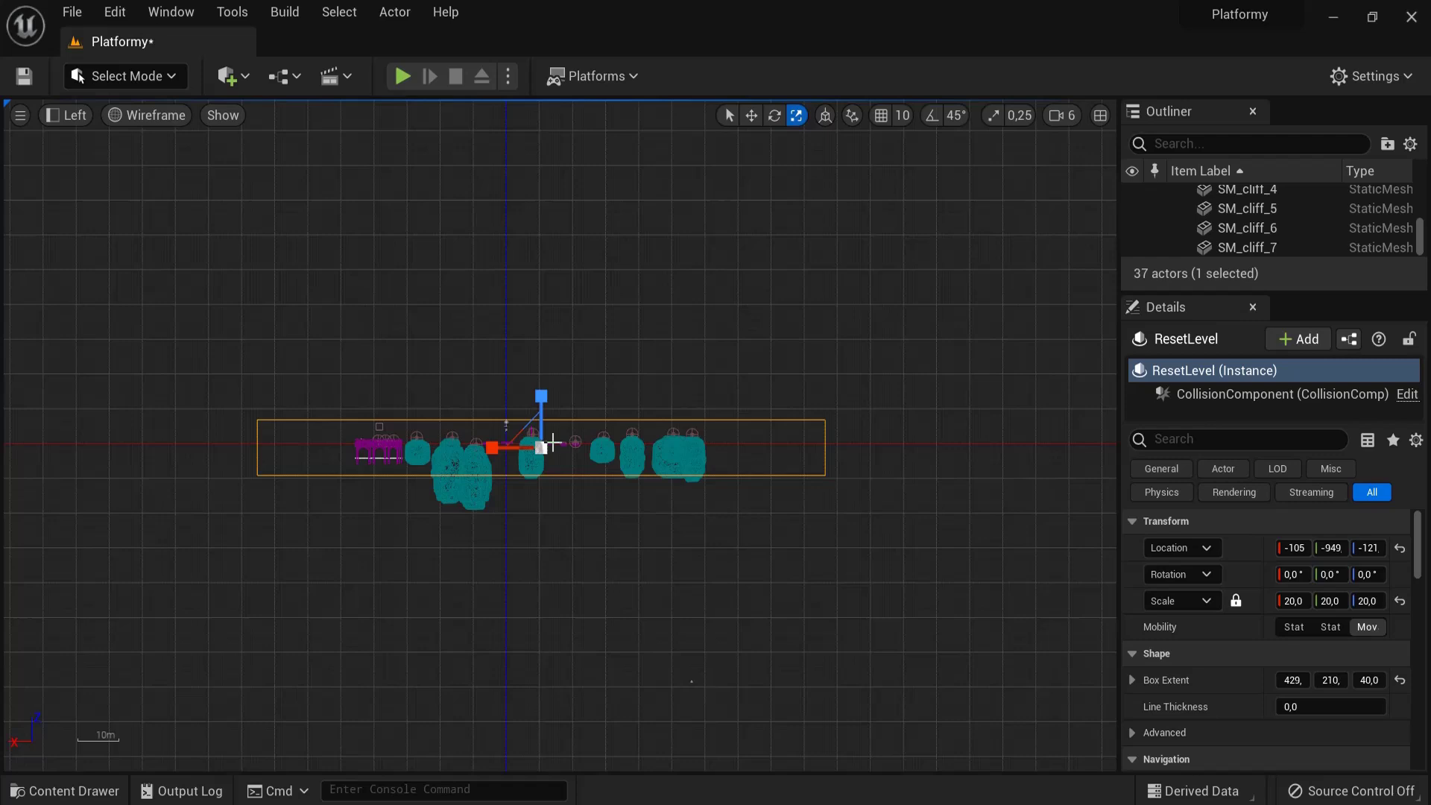
mouse_move(605, 455)
right_down()
mouse_move(608, 468)
mouse_move(628, 451)
right_up()
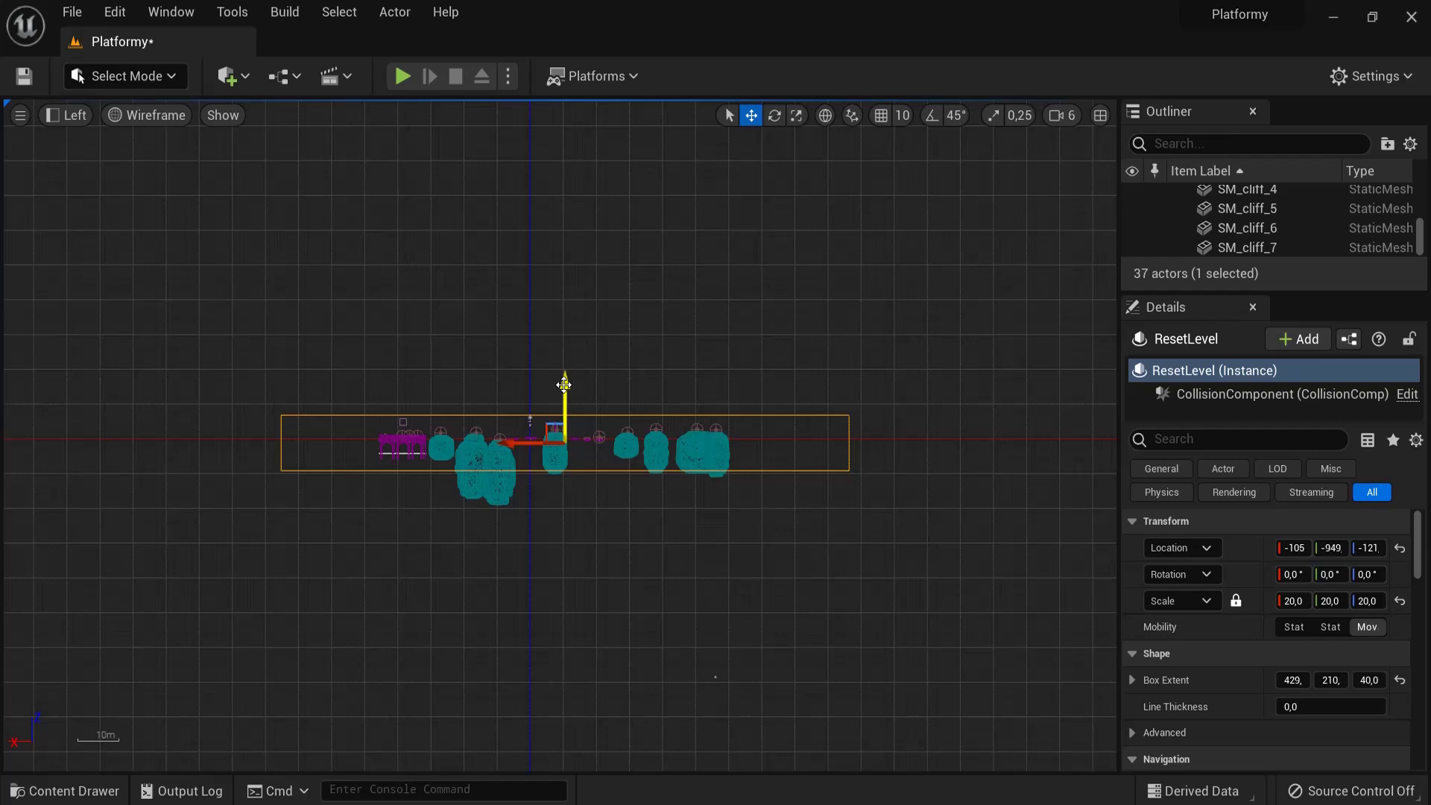
drag(565, 385, 565, 446)
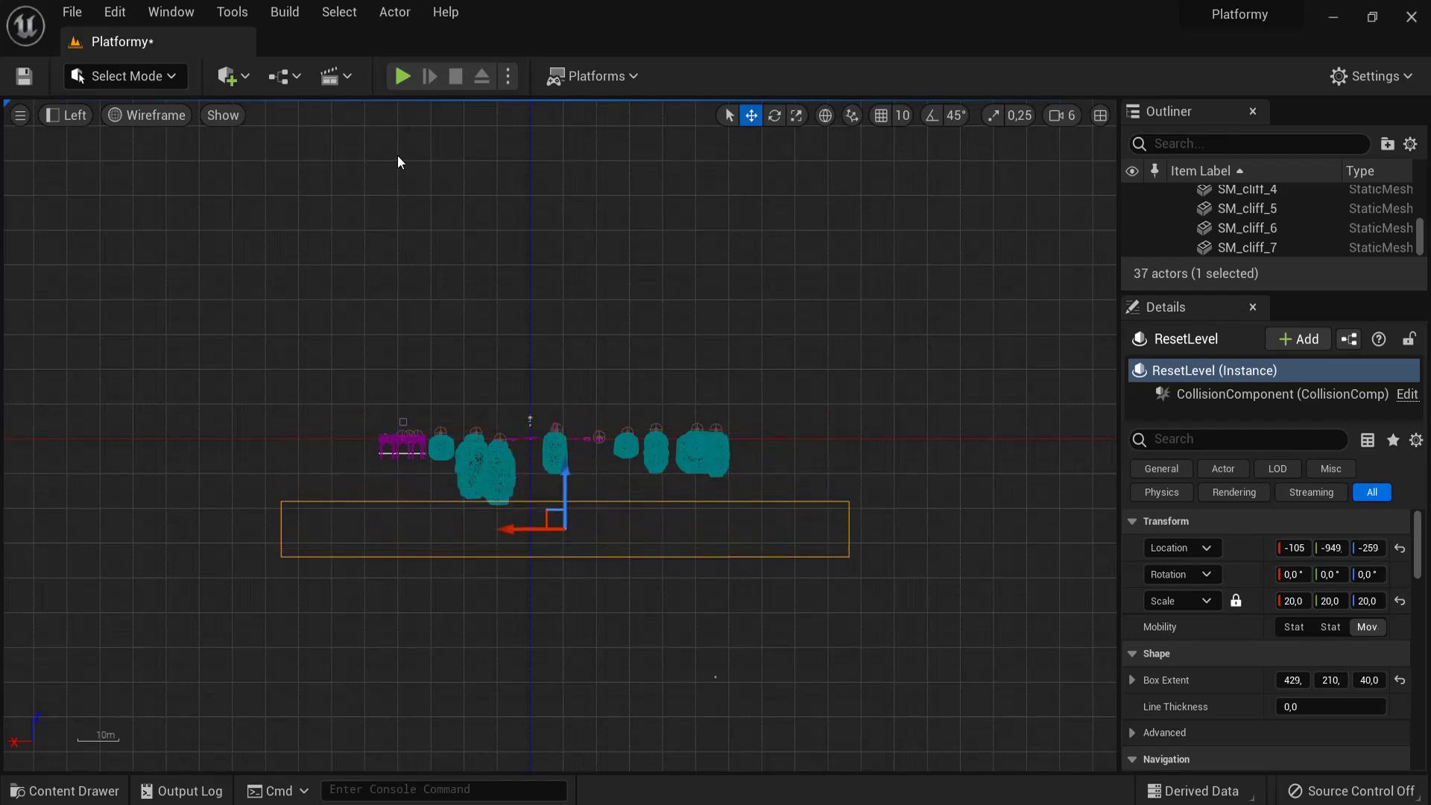
Step: Examine the ResetLevel box's coverage beneath the course in the Right, Front and Top views and from several perspective angles
click(68, 114)
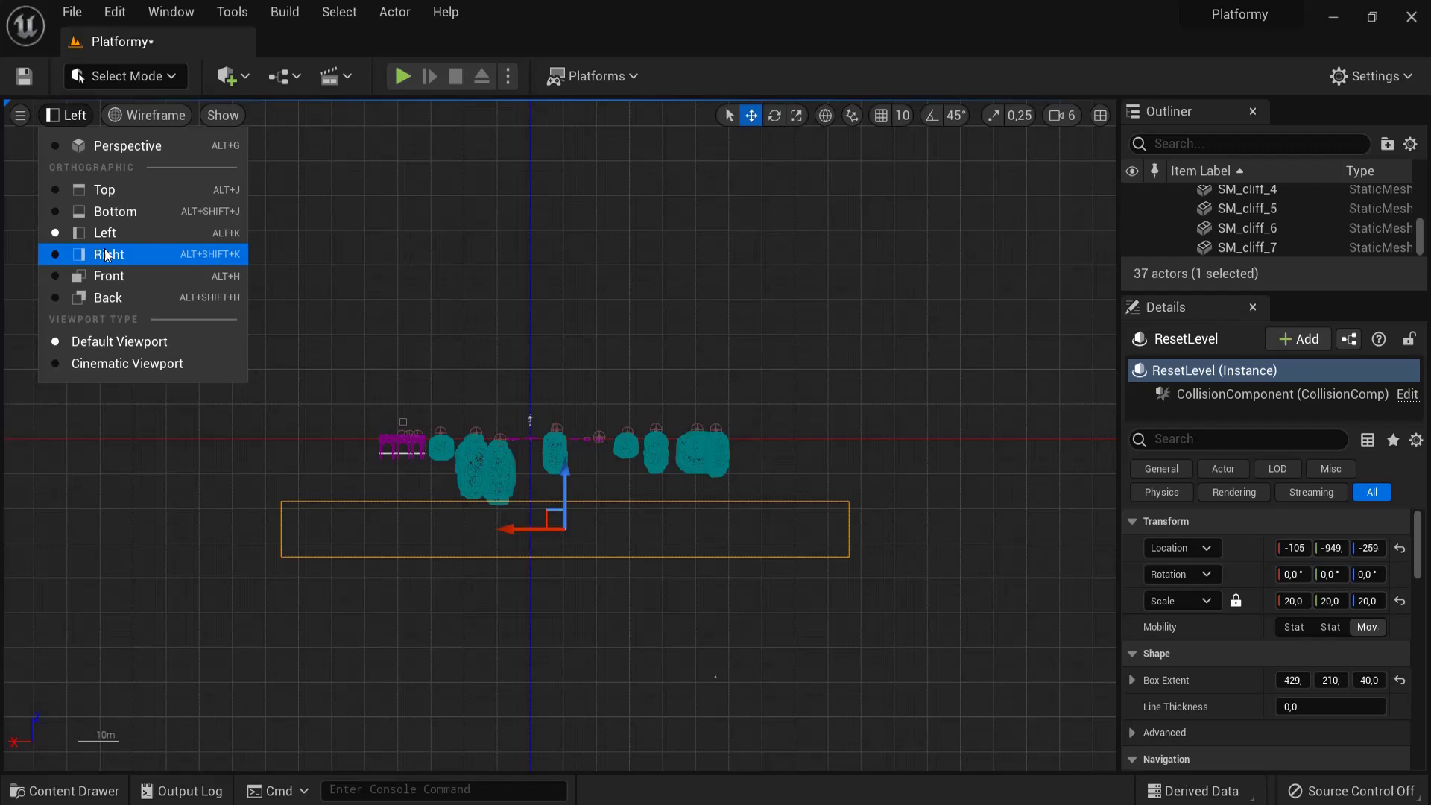
click(105, 249)
click(87, 114)
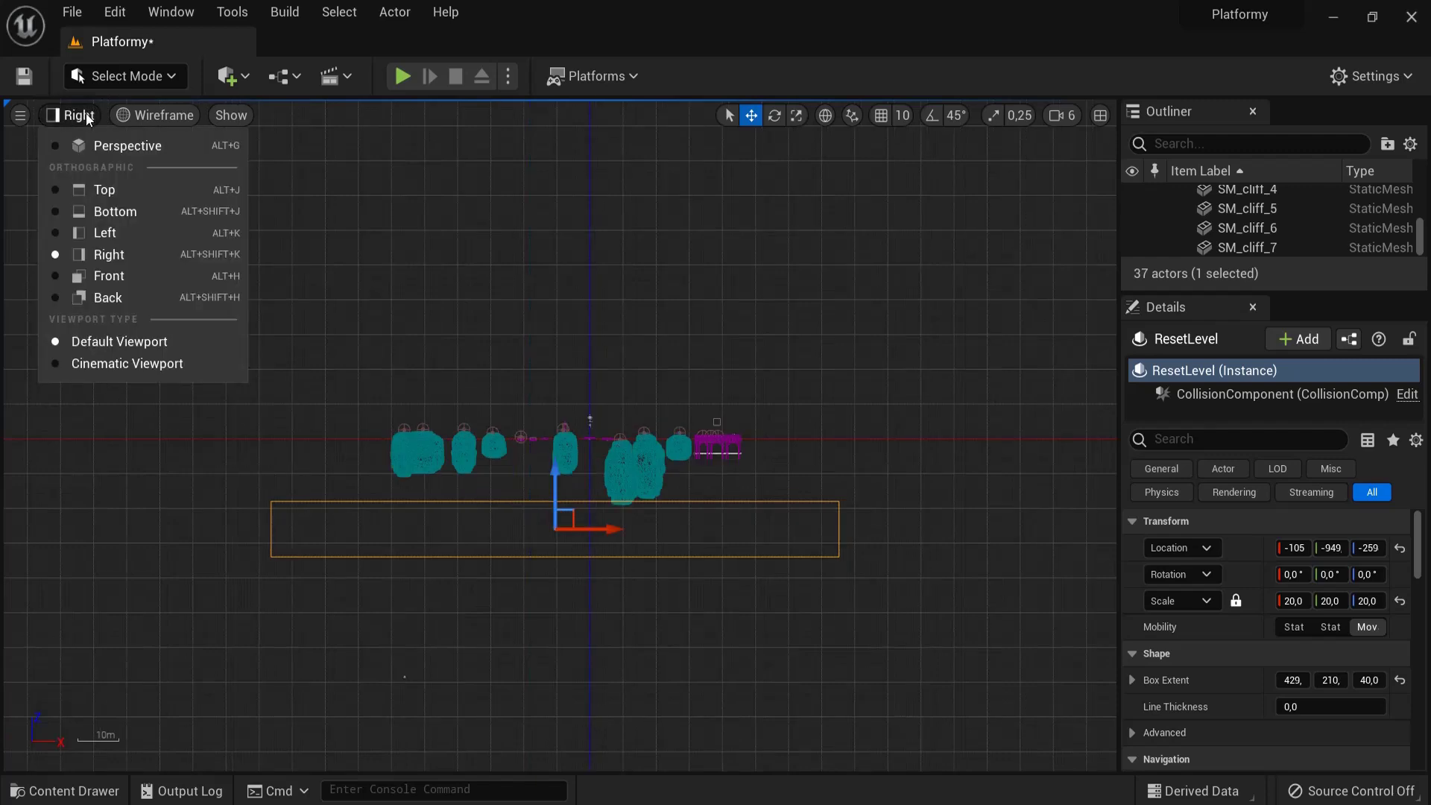
click(124, 269)
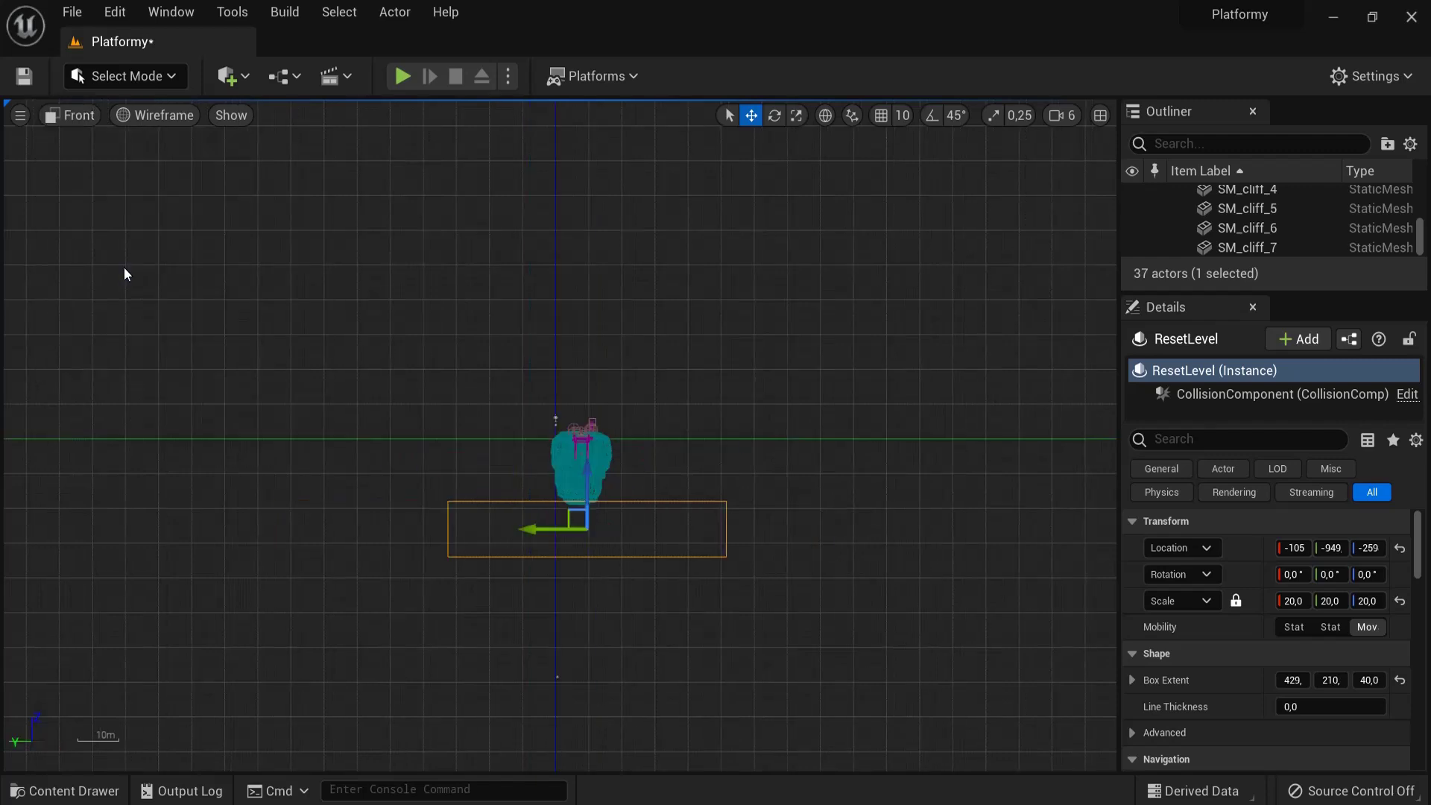
click(135, 115)
click(75, 116)
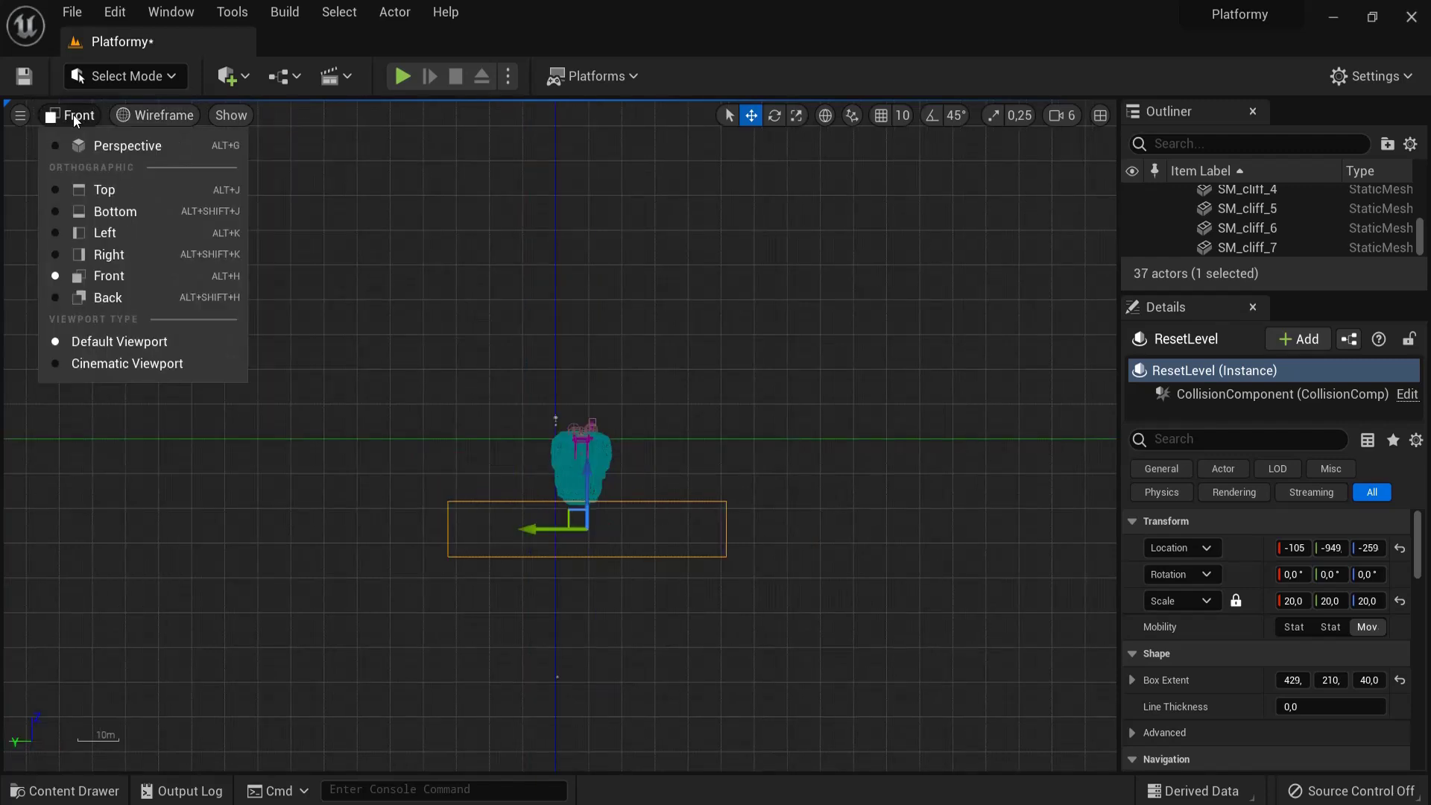
click(94, 191)
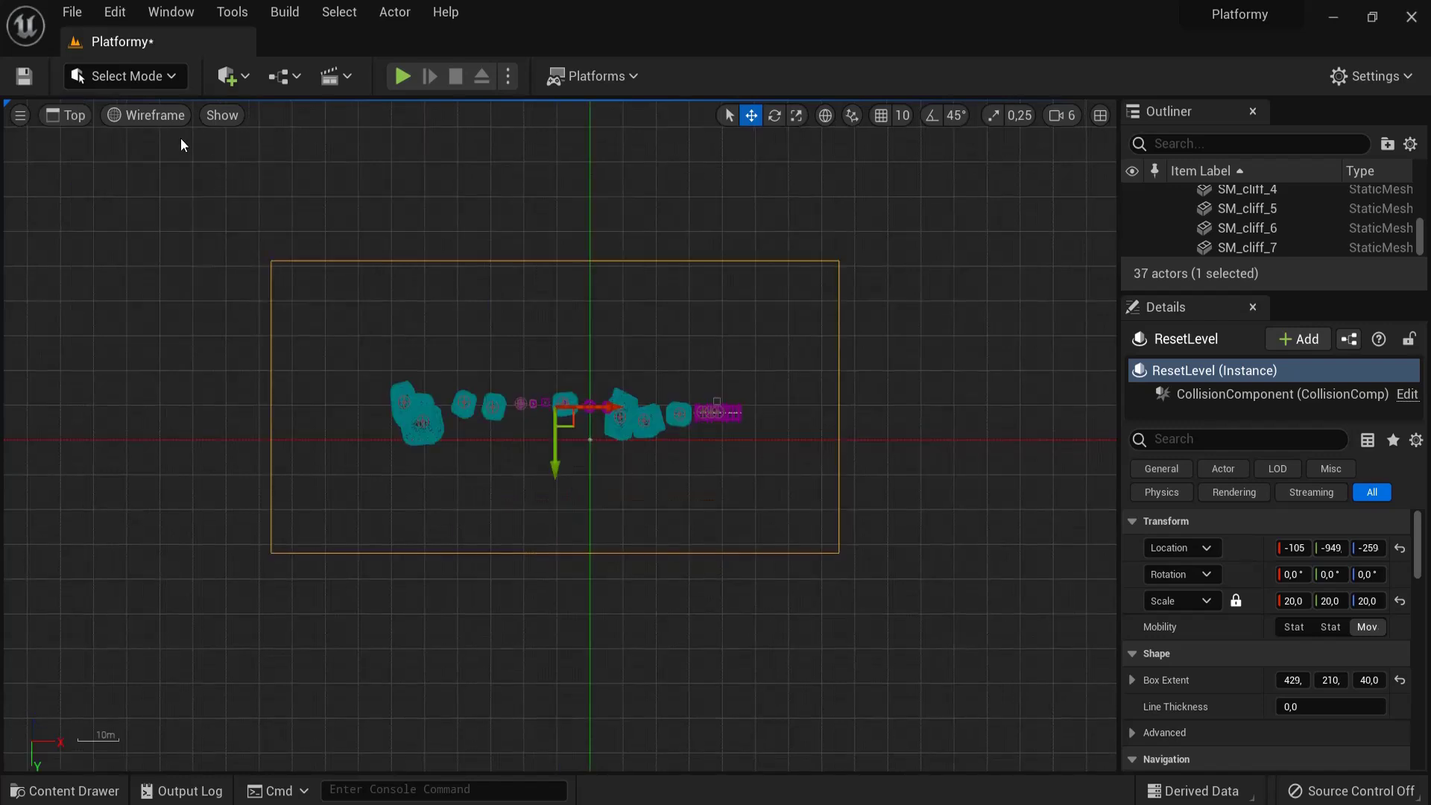
click(74, 116)
click(96, 145)
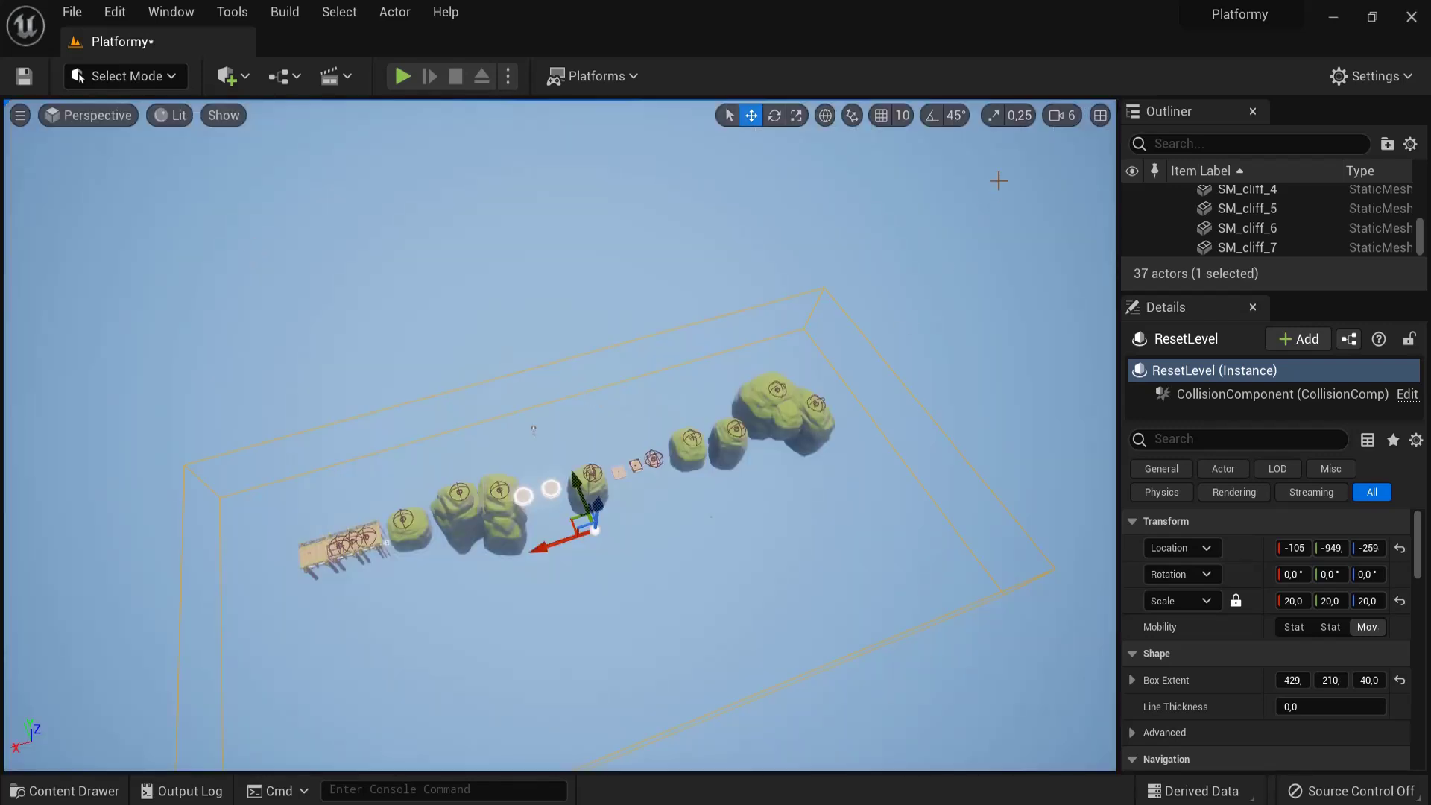
click(1067, 116)
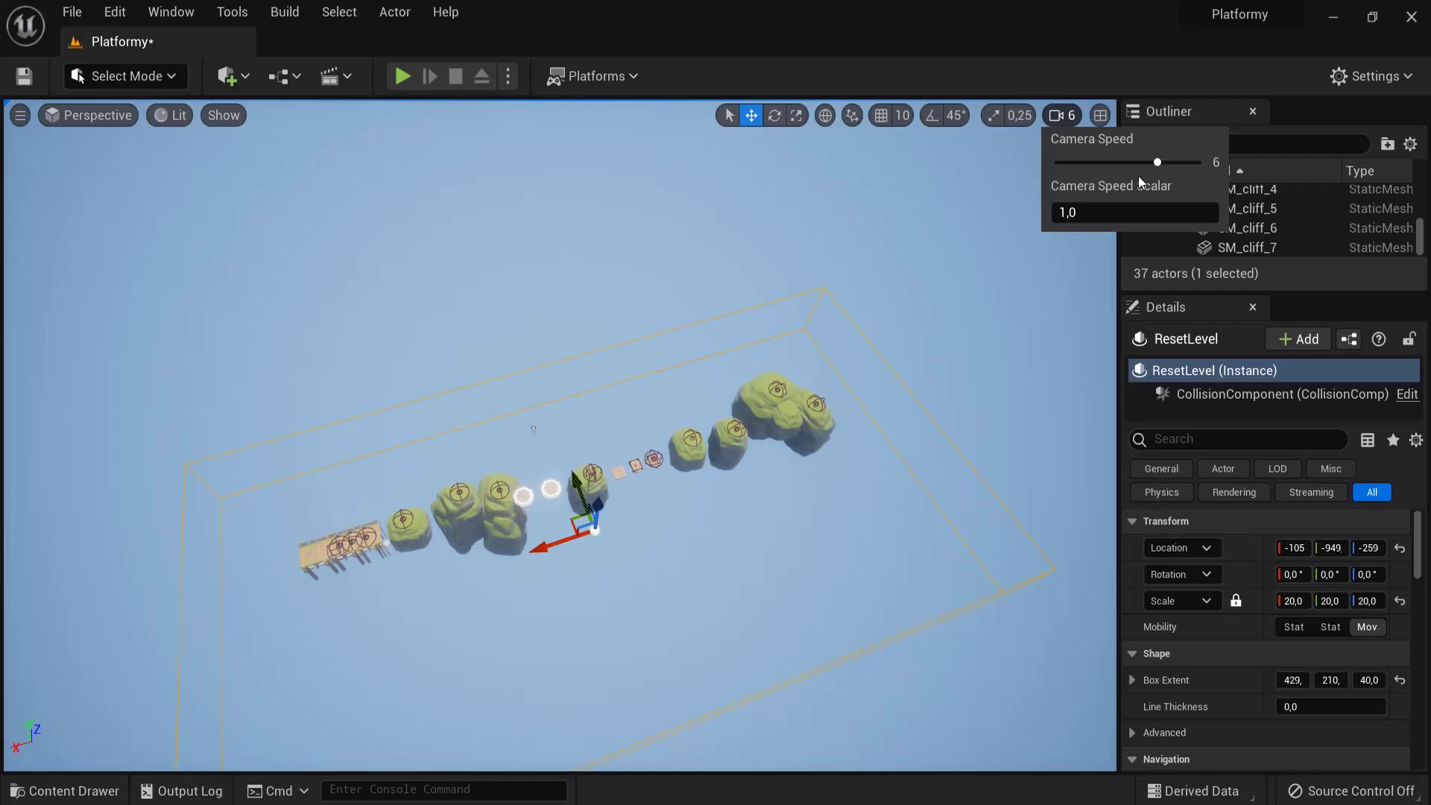
right_drag(917, 285, 837, 88)
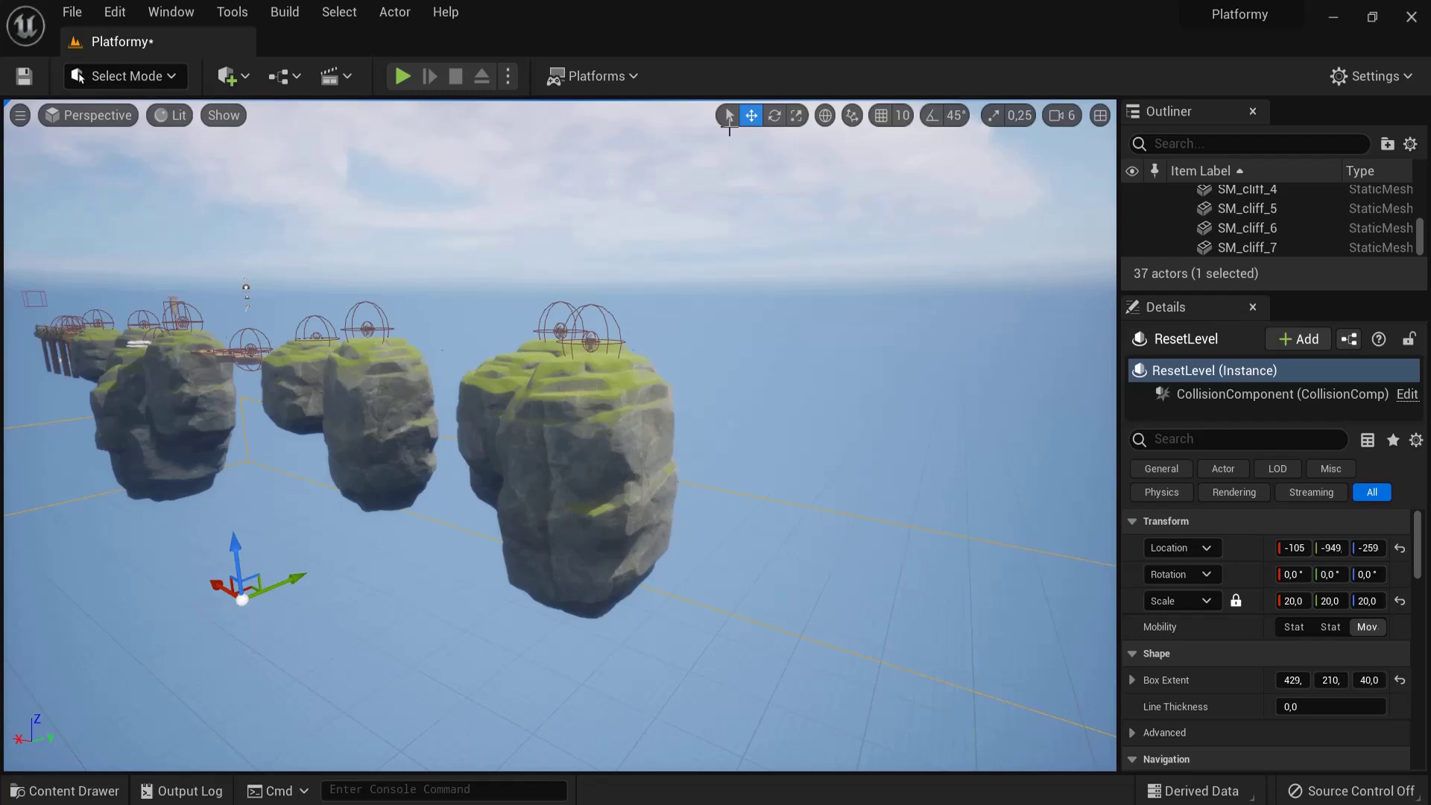
right_drag(730, 125, 527, 216)
scroll(1218, 213, up, 2)
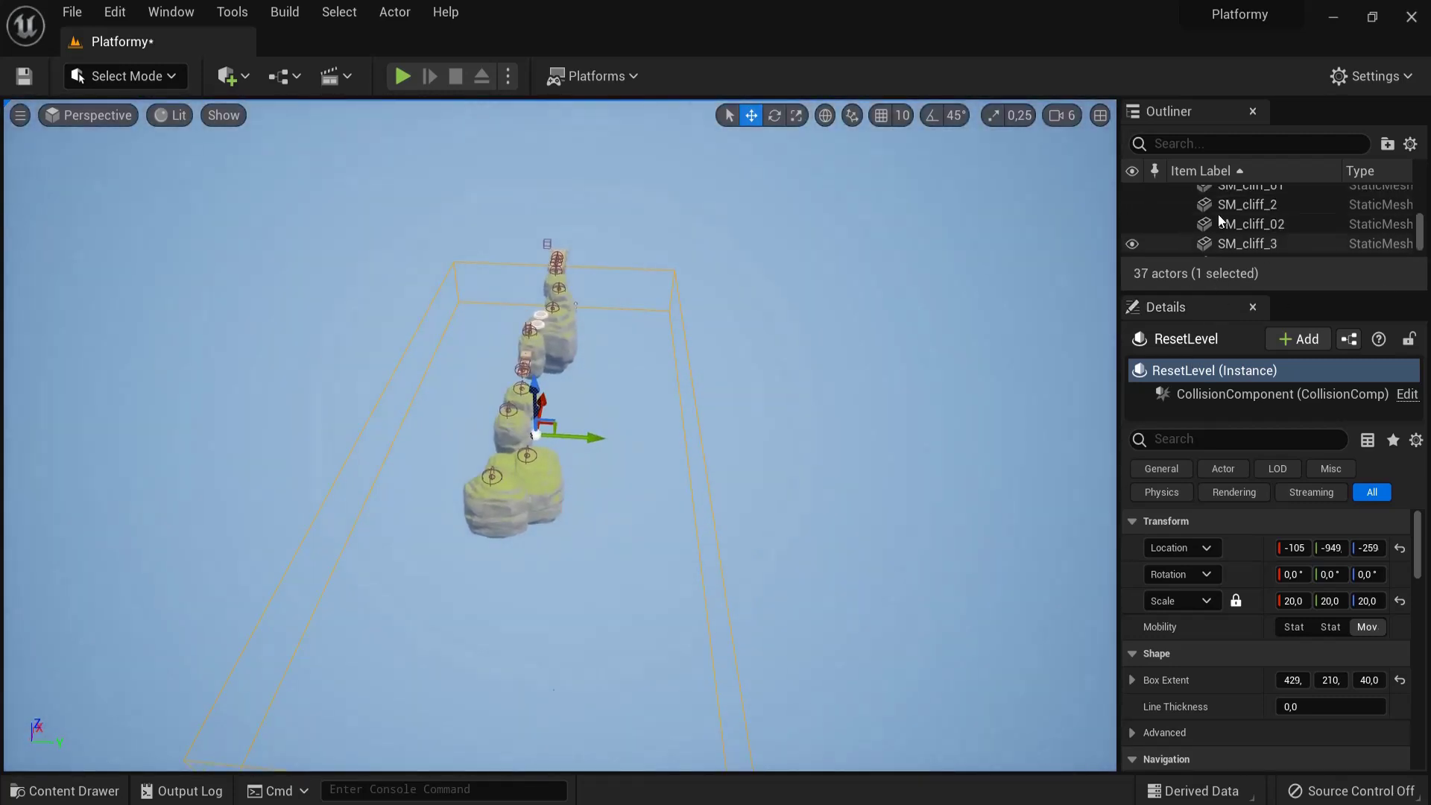
Step: Filter the Outliner for "resetlevel" and select the ResetLevel trigger box
click(1204, 144)
text(rese)
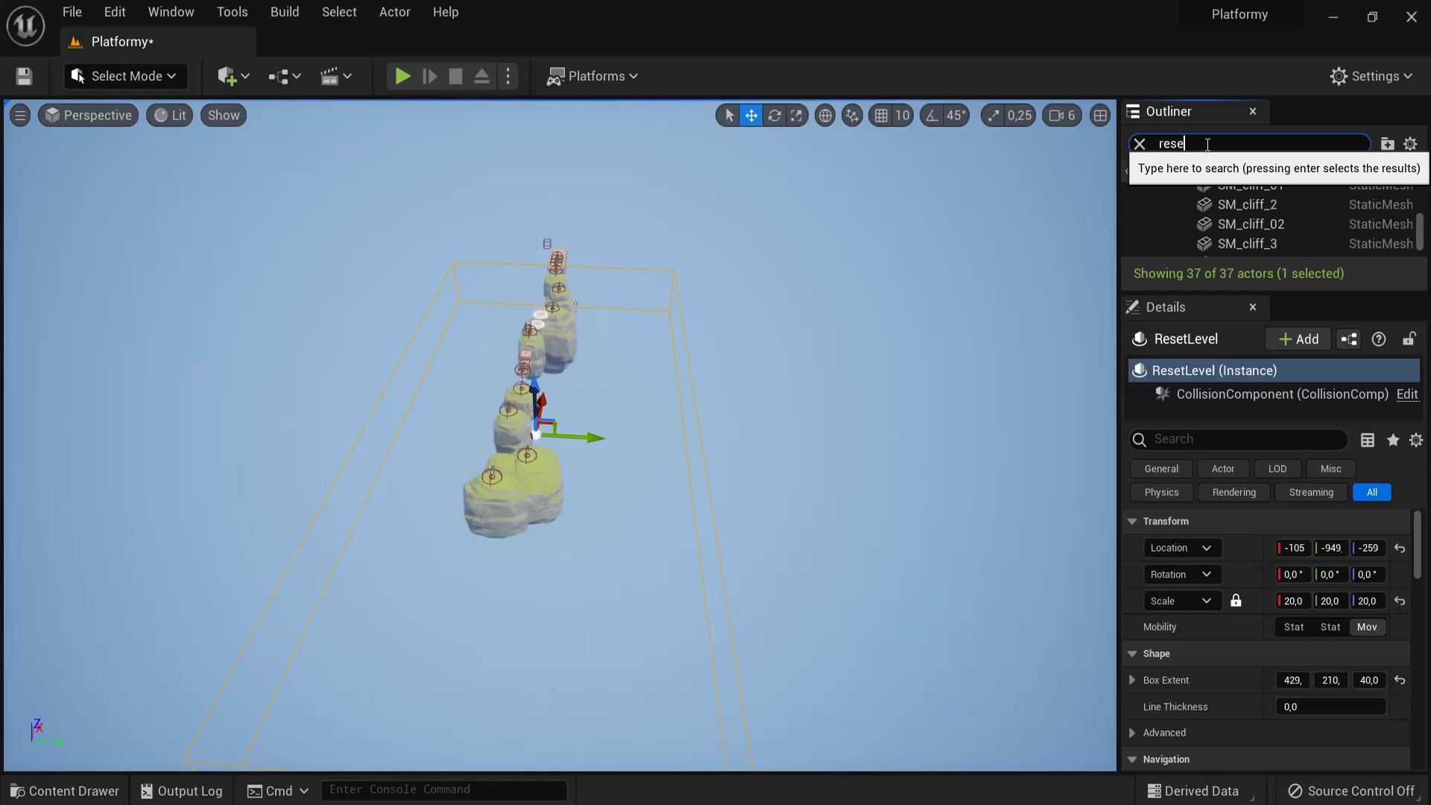
text(lt)
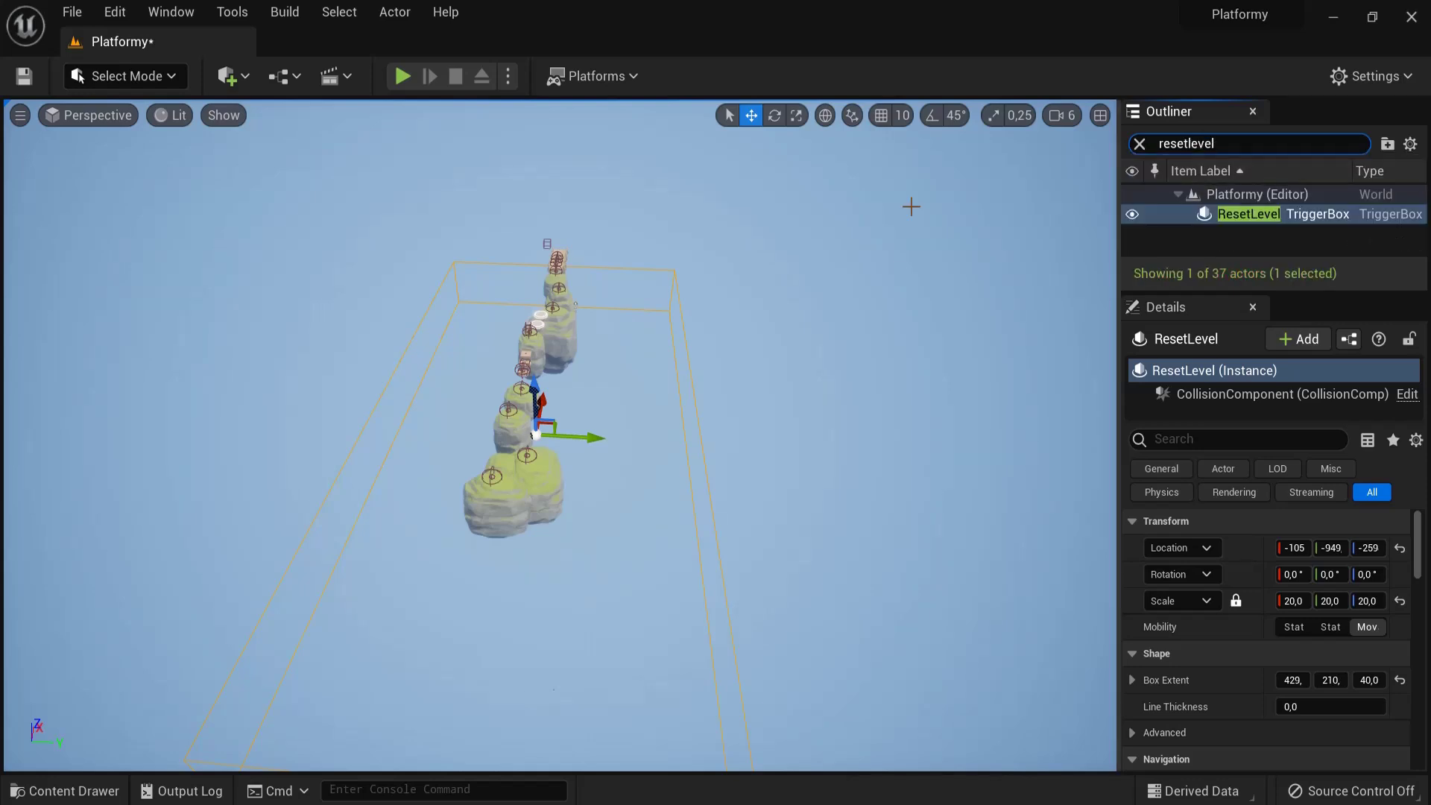
click(872, 209)
click(1300, 218)
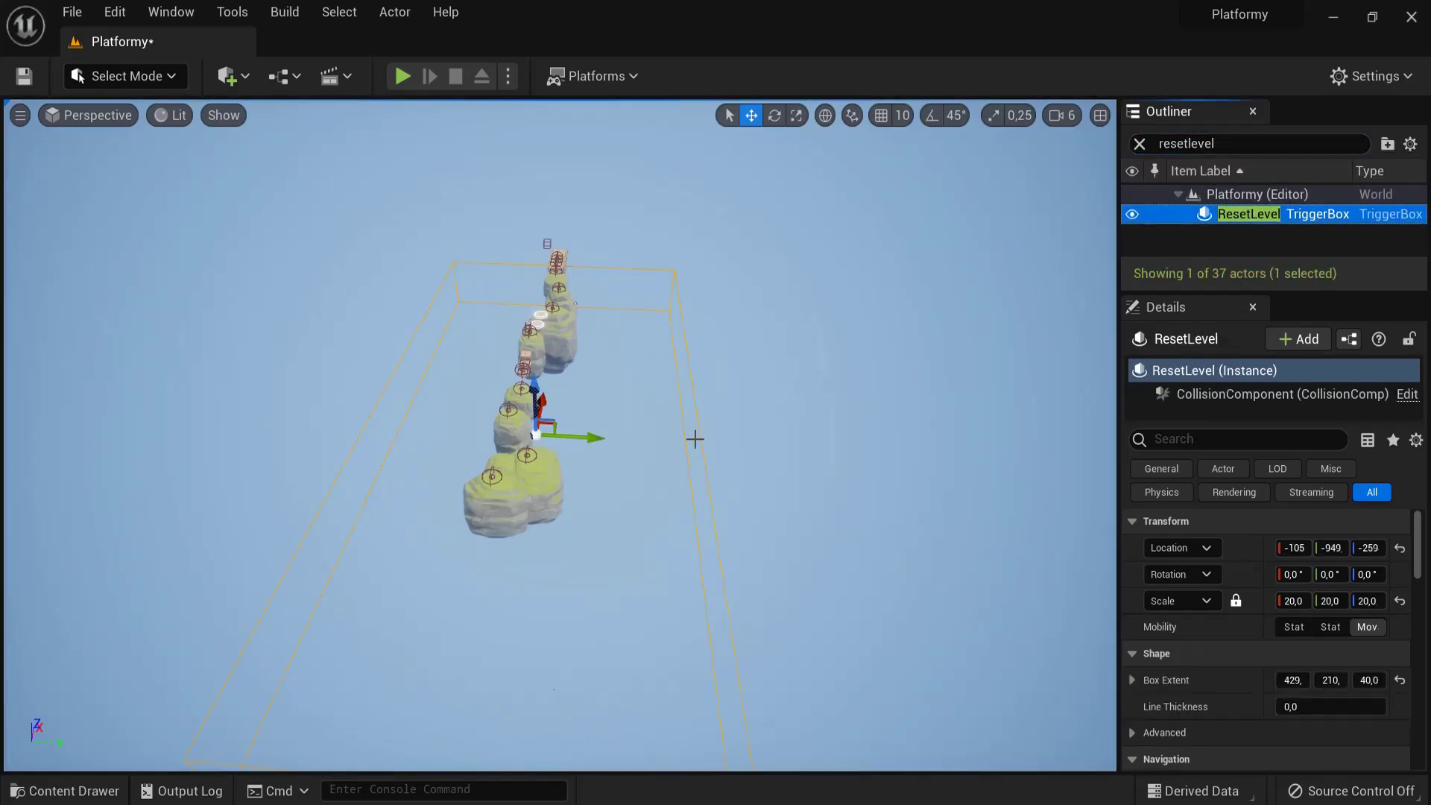
Step: Open the Level Blueprint and delete the default Event BeginPlay and Event Tick nodes from its Event Graph
click(295, 79)
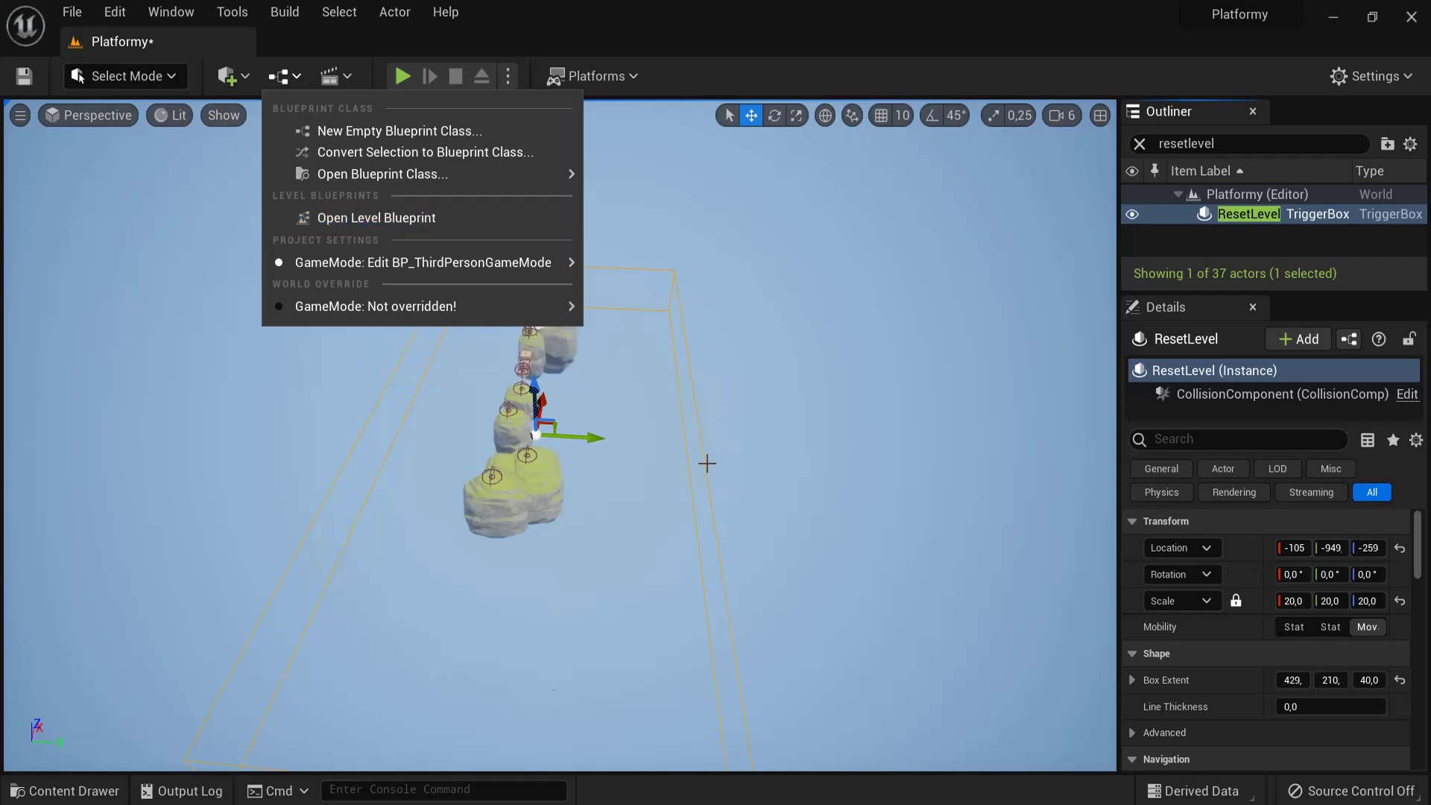
click(358, 219)
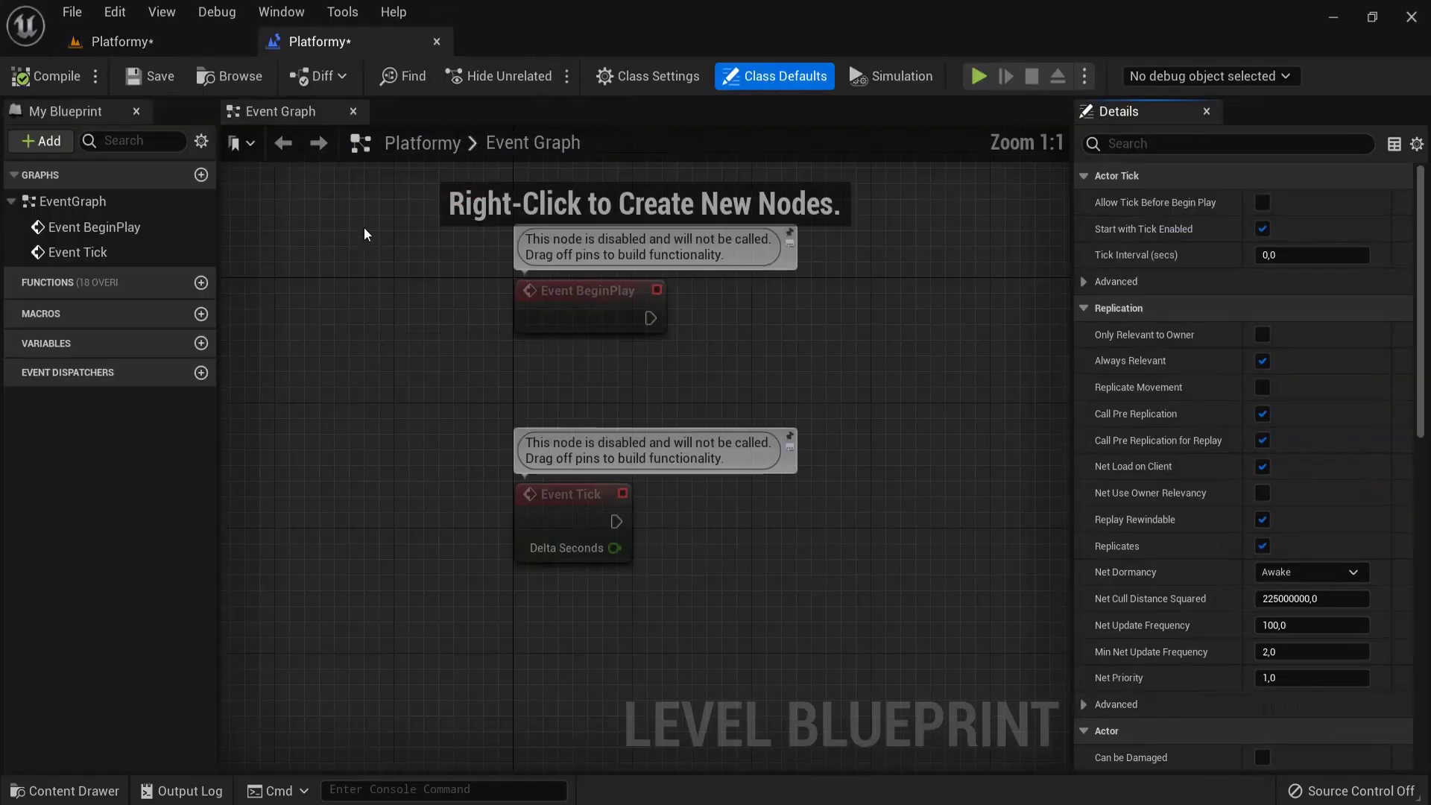
scroll(557, 352, down, 5)
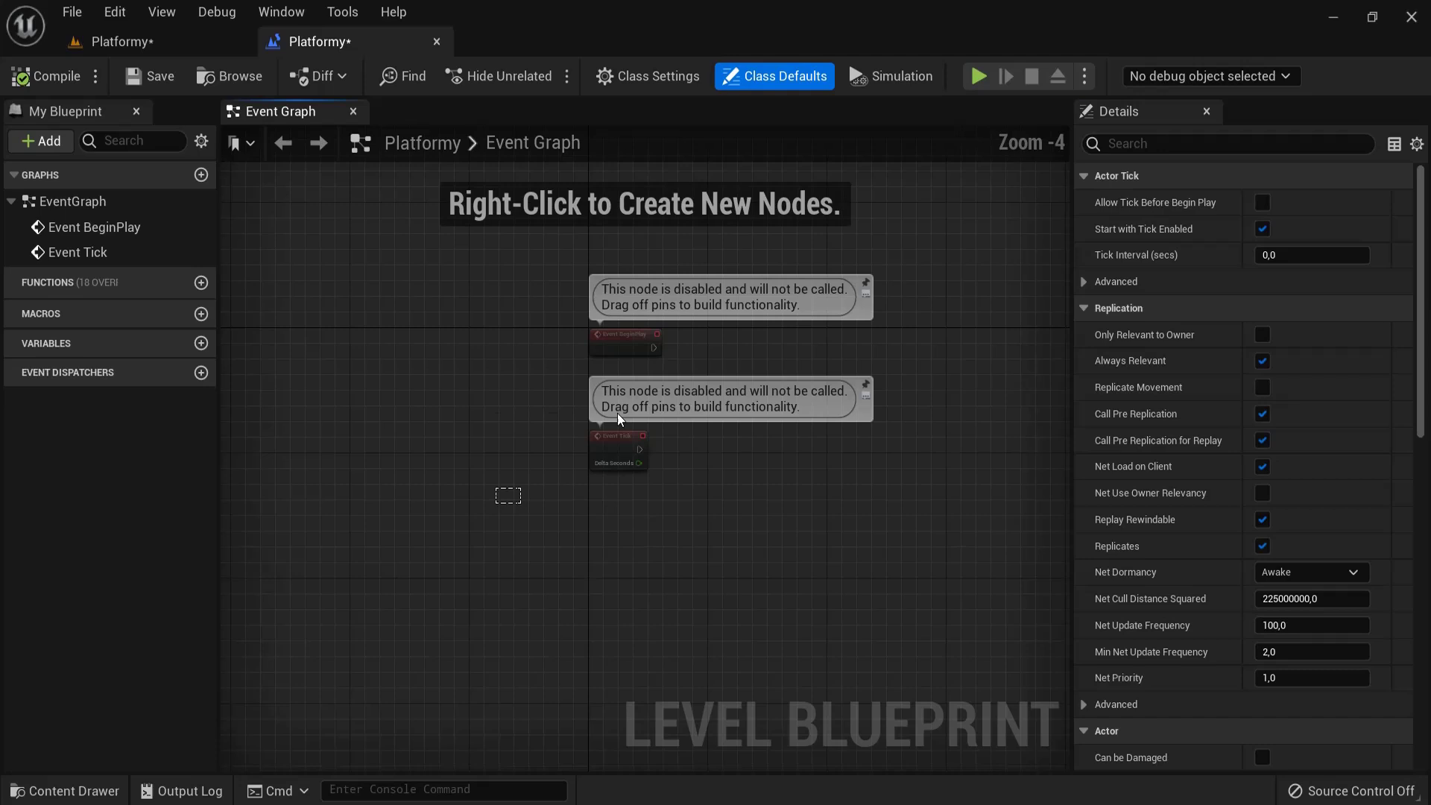
drag(504, 495, 750, 276)
key(Delete)
Step: Add an On Actor Begin Overlap collision event for the ResetLevel trigger box to the empty Event Graph
scroll(520, 330, up, 2)
right_click(456, 339)
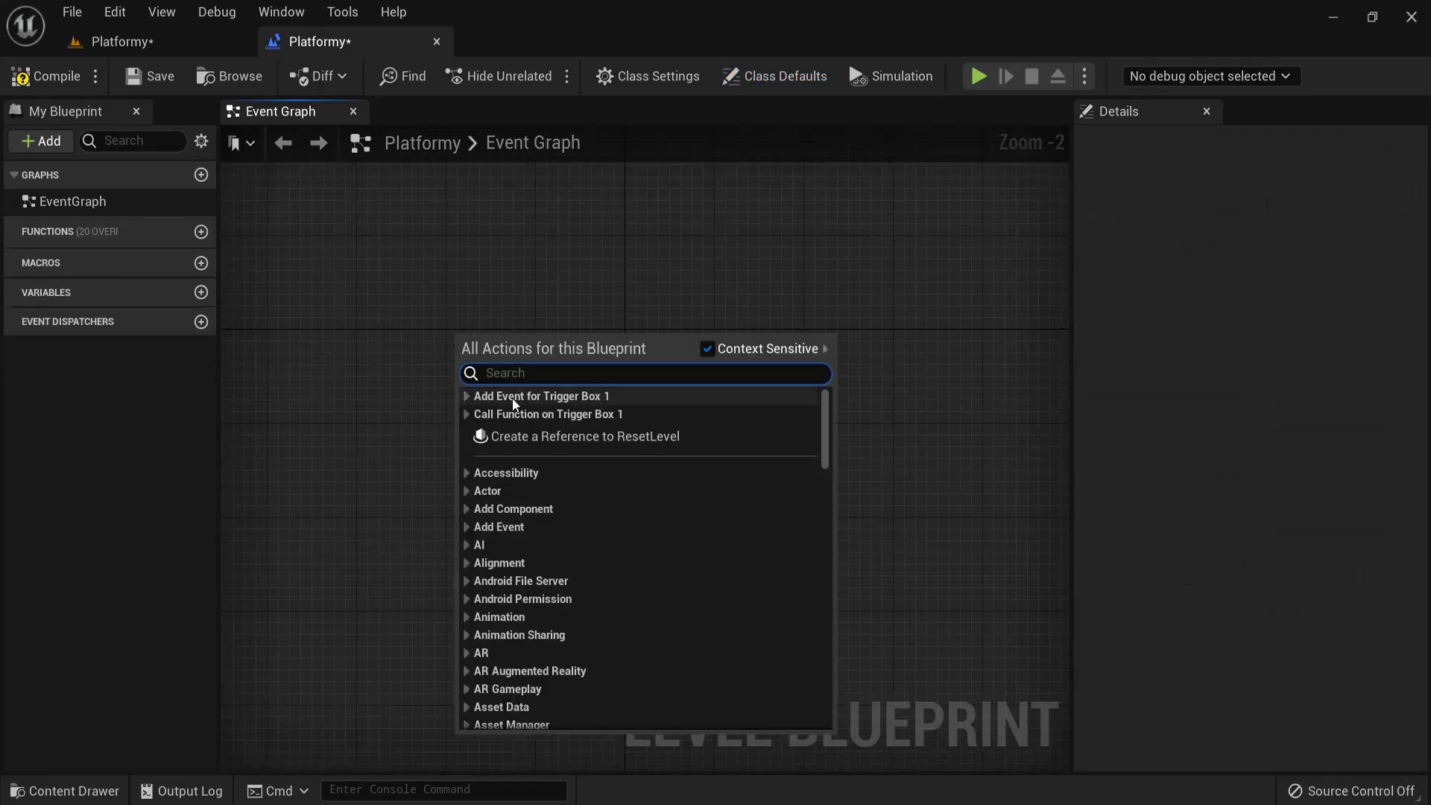
click(467, 397)
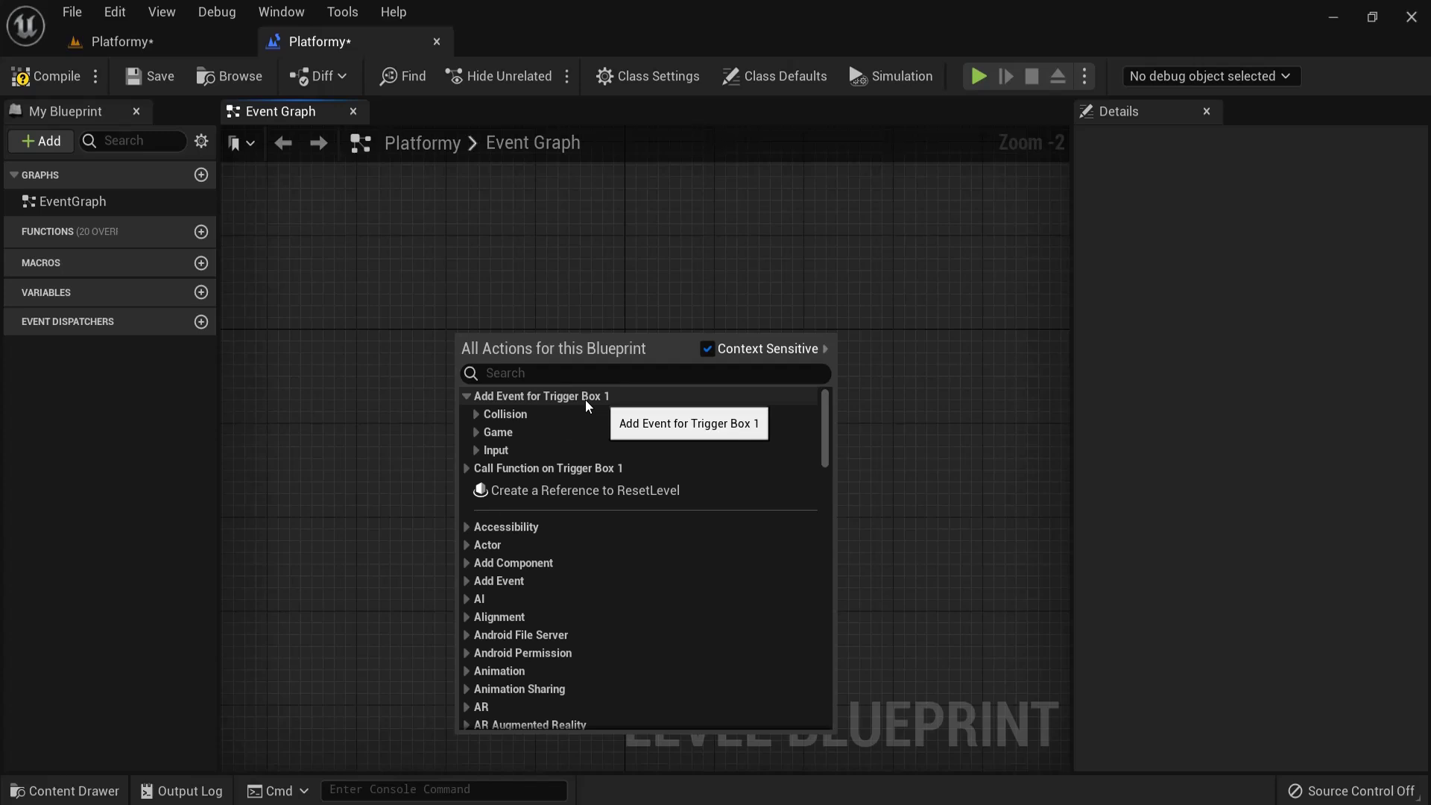
click(477, 415)
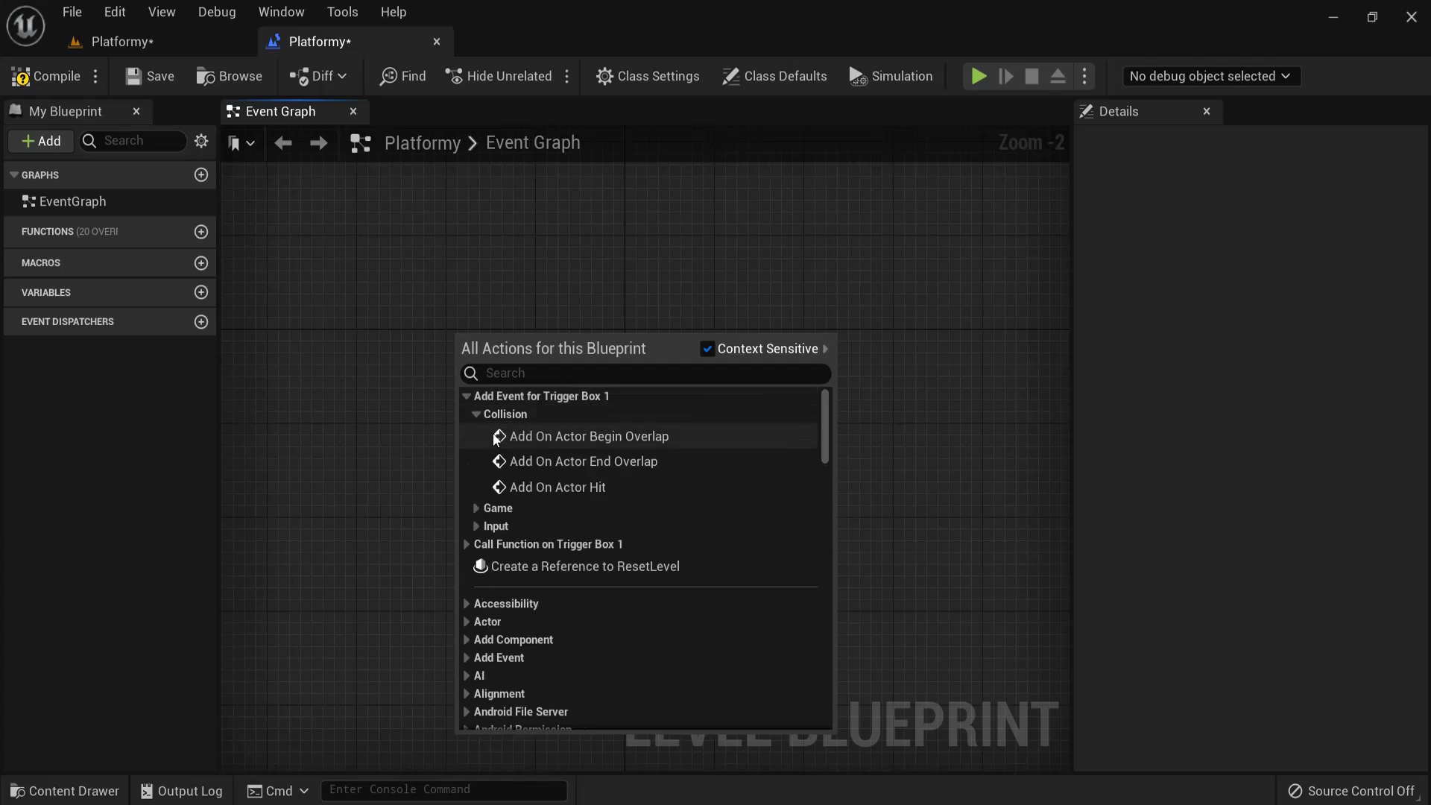
click(648, 443)
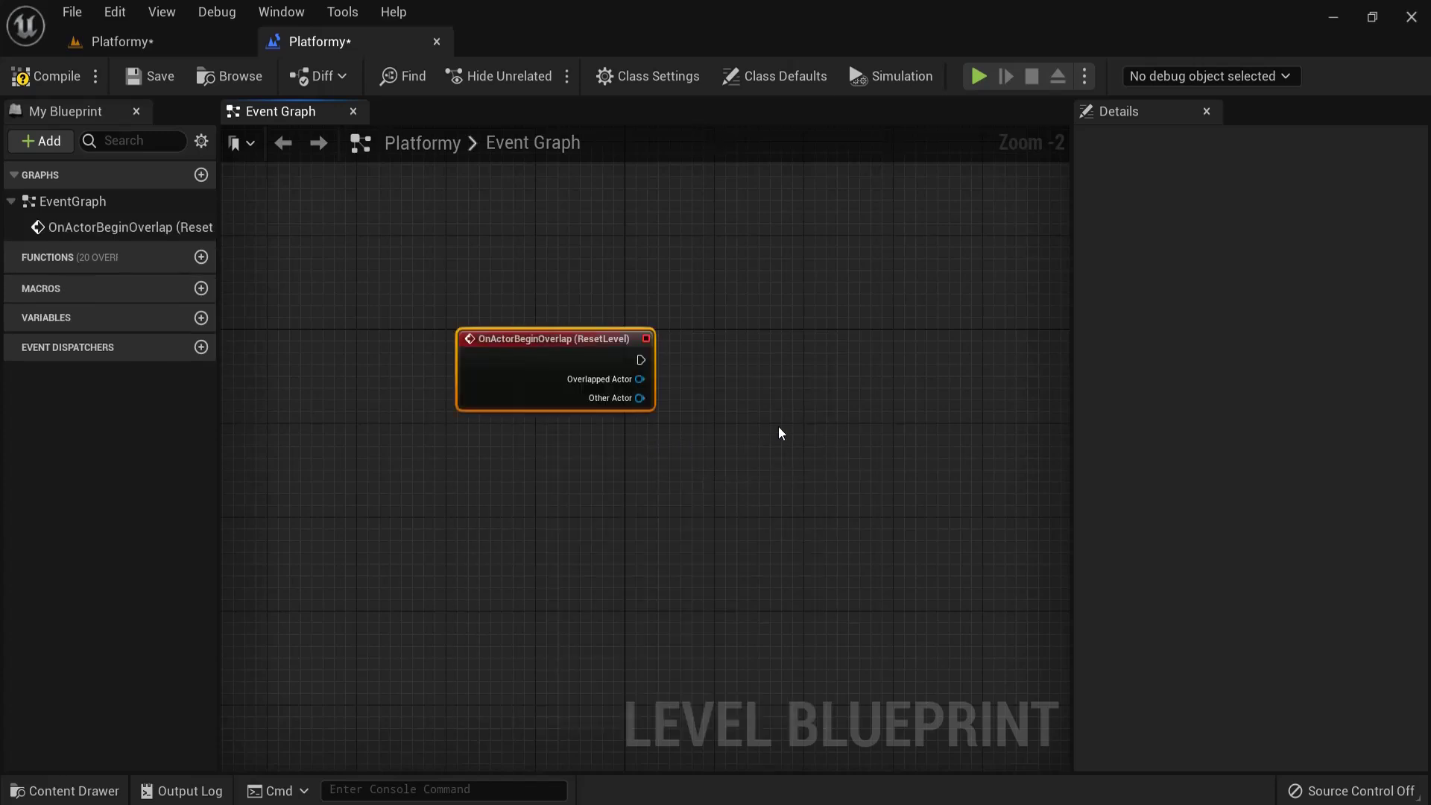
Step: From the overlap event's Other Actor output, add a connected Cast To BP_ThirdPersonCharacter node
right_drag(703, 432, 595, 444)
drag(531, 408, 642, 387)
text(cast to third)
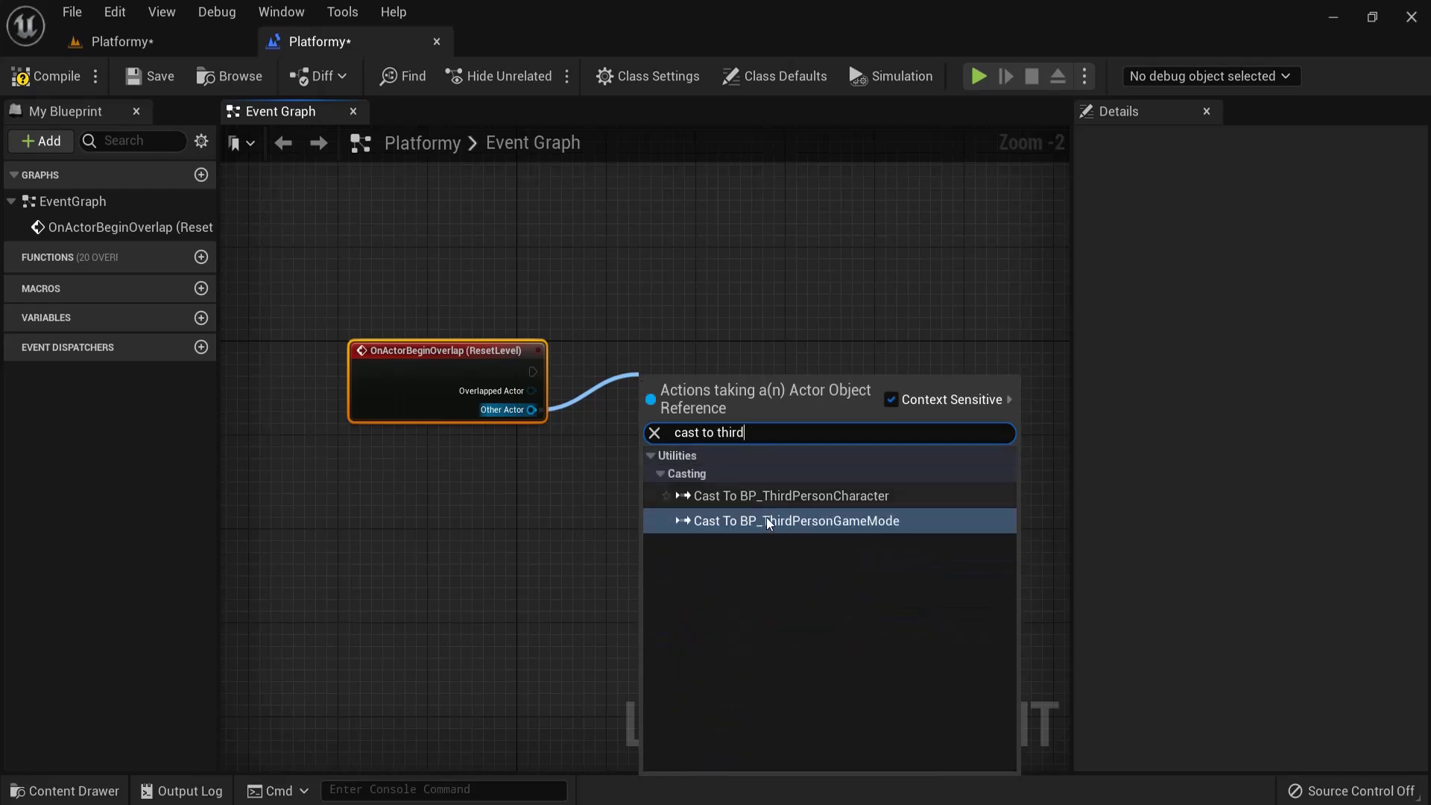
click(768, 497)
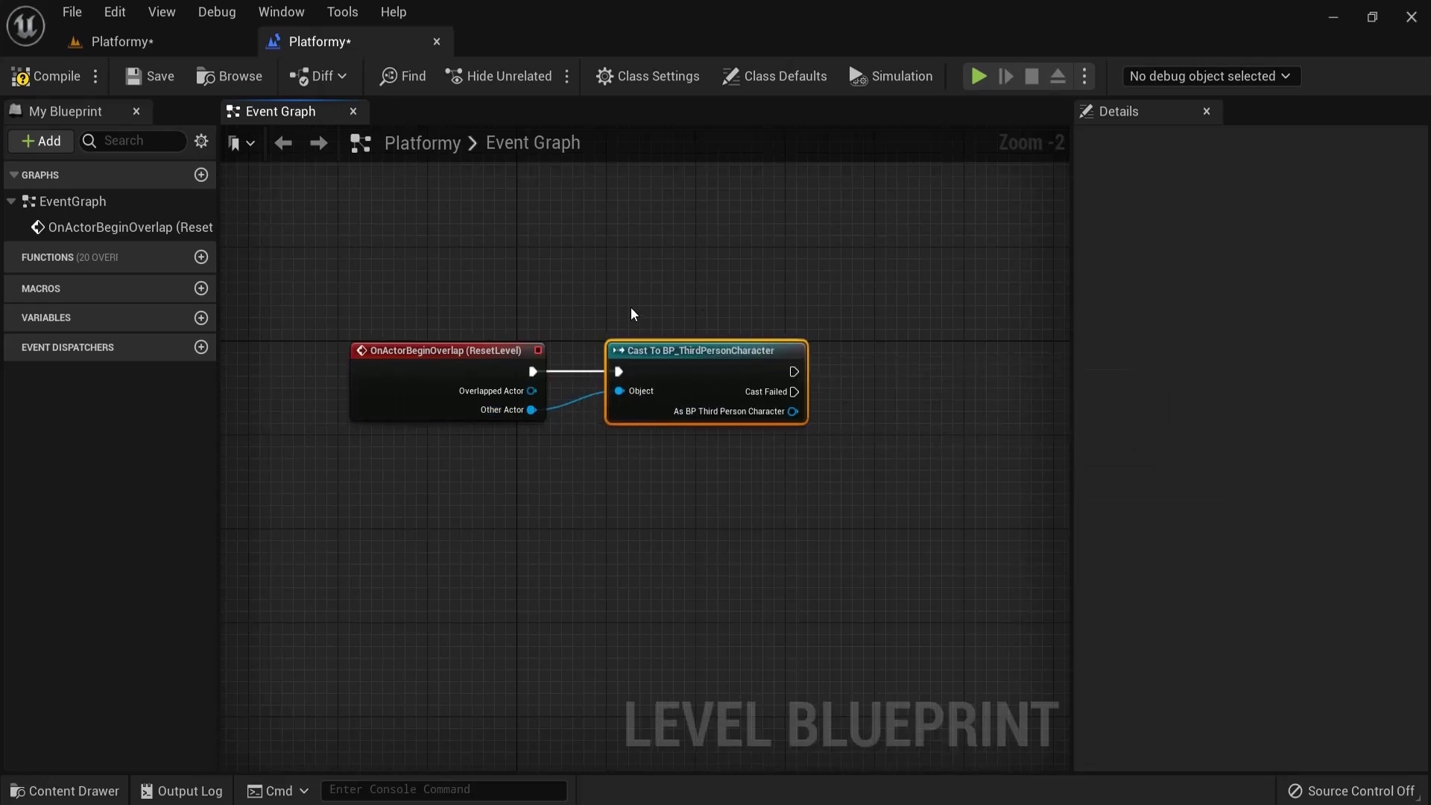
Step: Connect an Open Level (by Object Reference) node to the successful cast output and set its level to Platformy
right_drag(875, 352, 602, 345)
drag(521, 365, 717, 371)
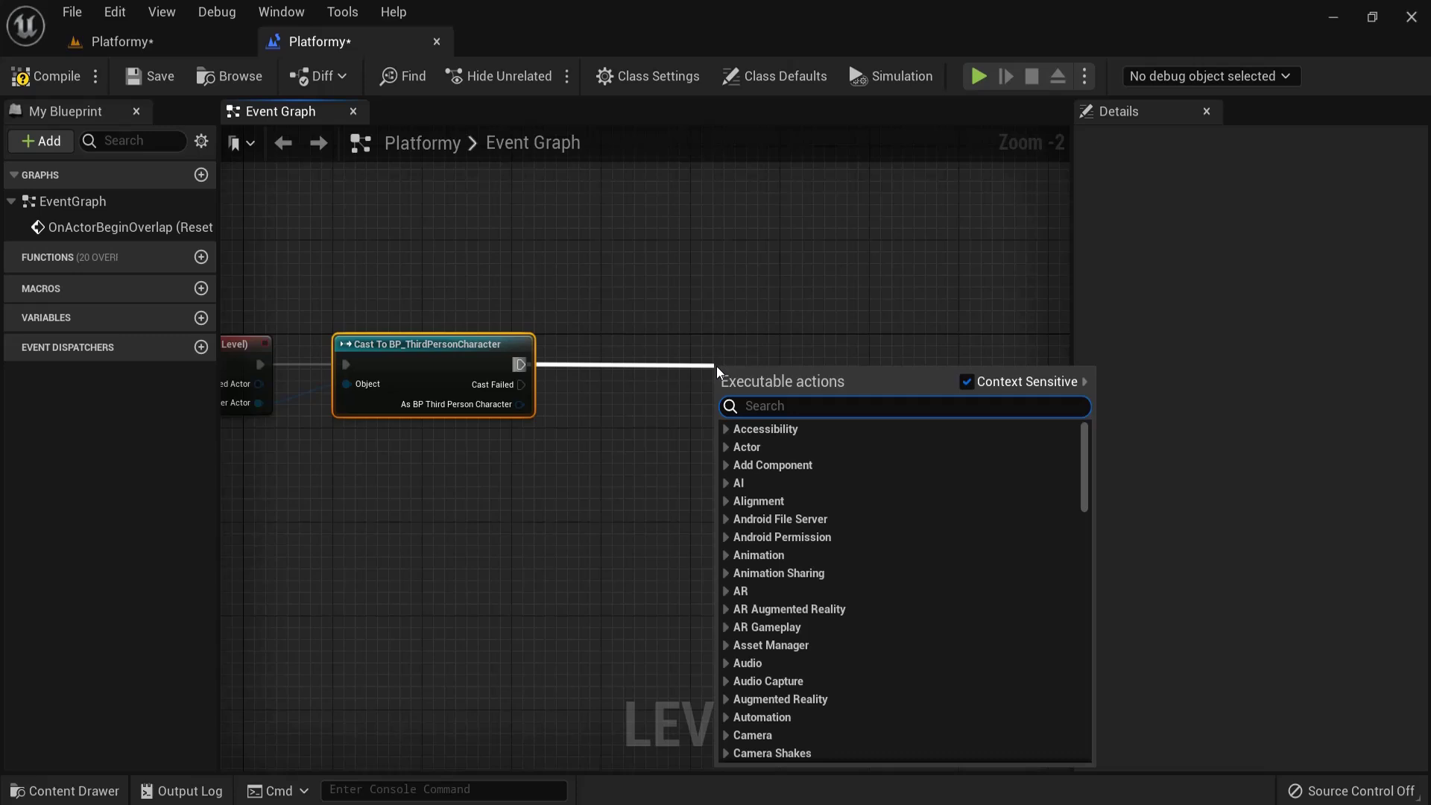
text(open l)
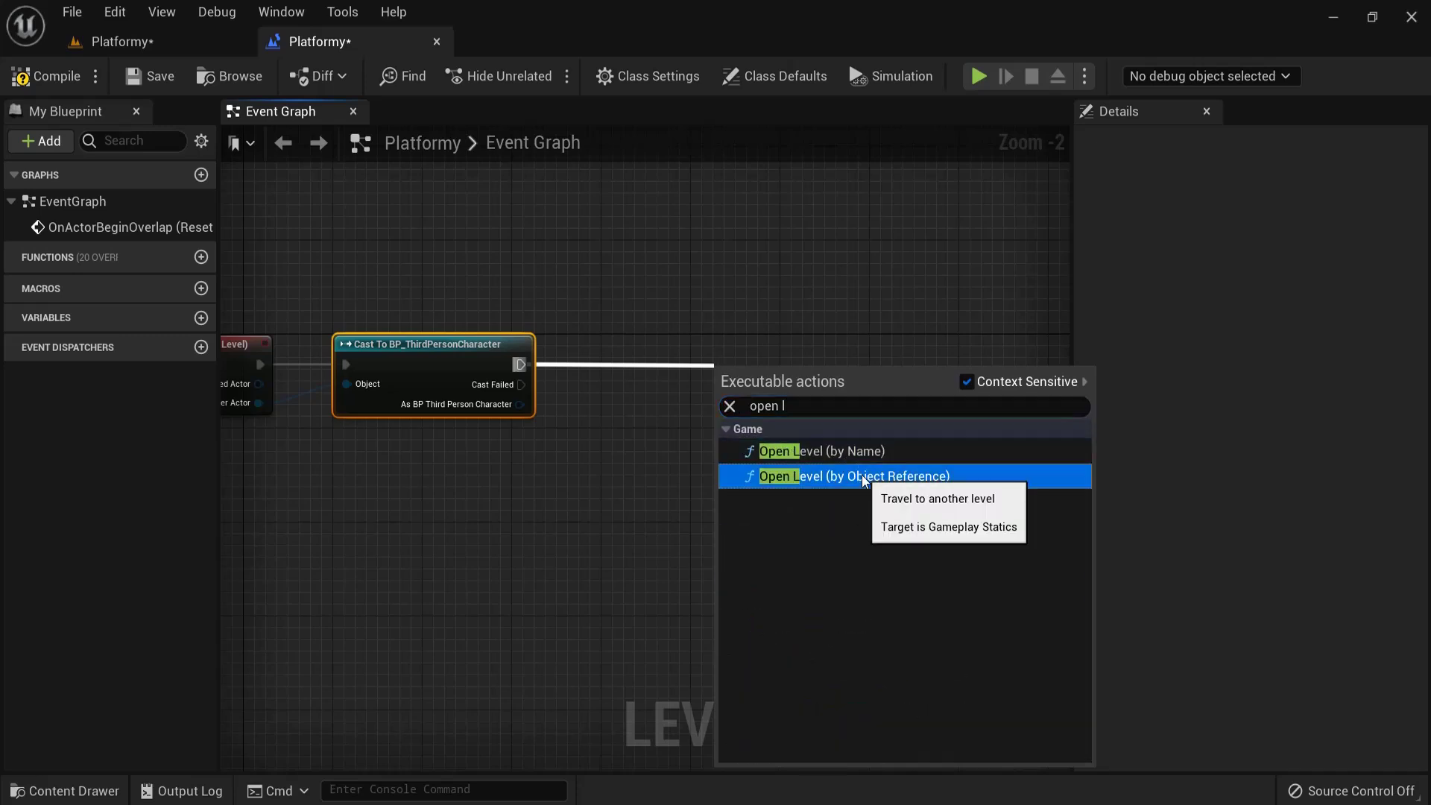
click(798, 477)
drag(812, 401, 711, 366)
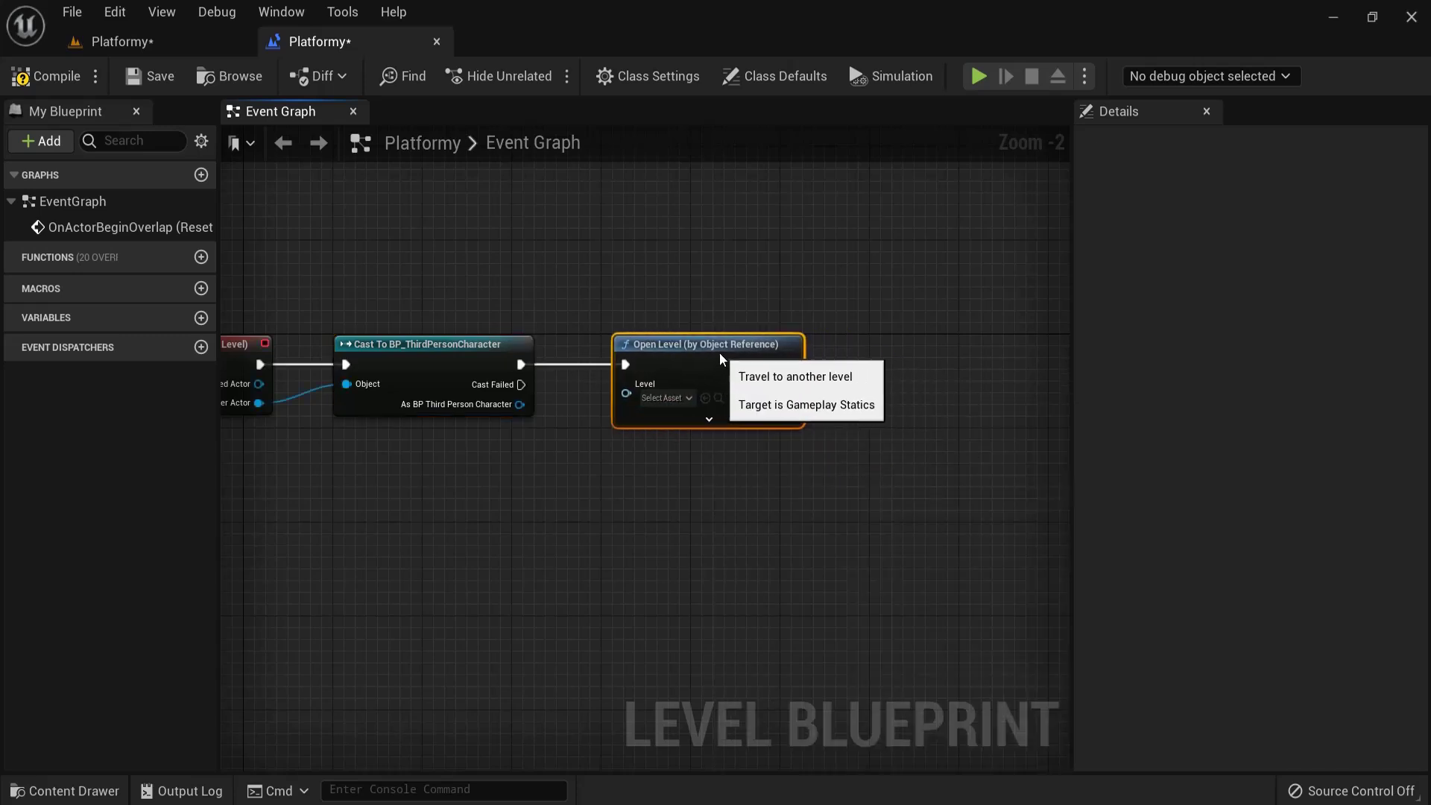
click(689, 400)
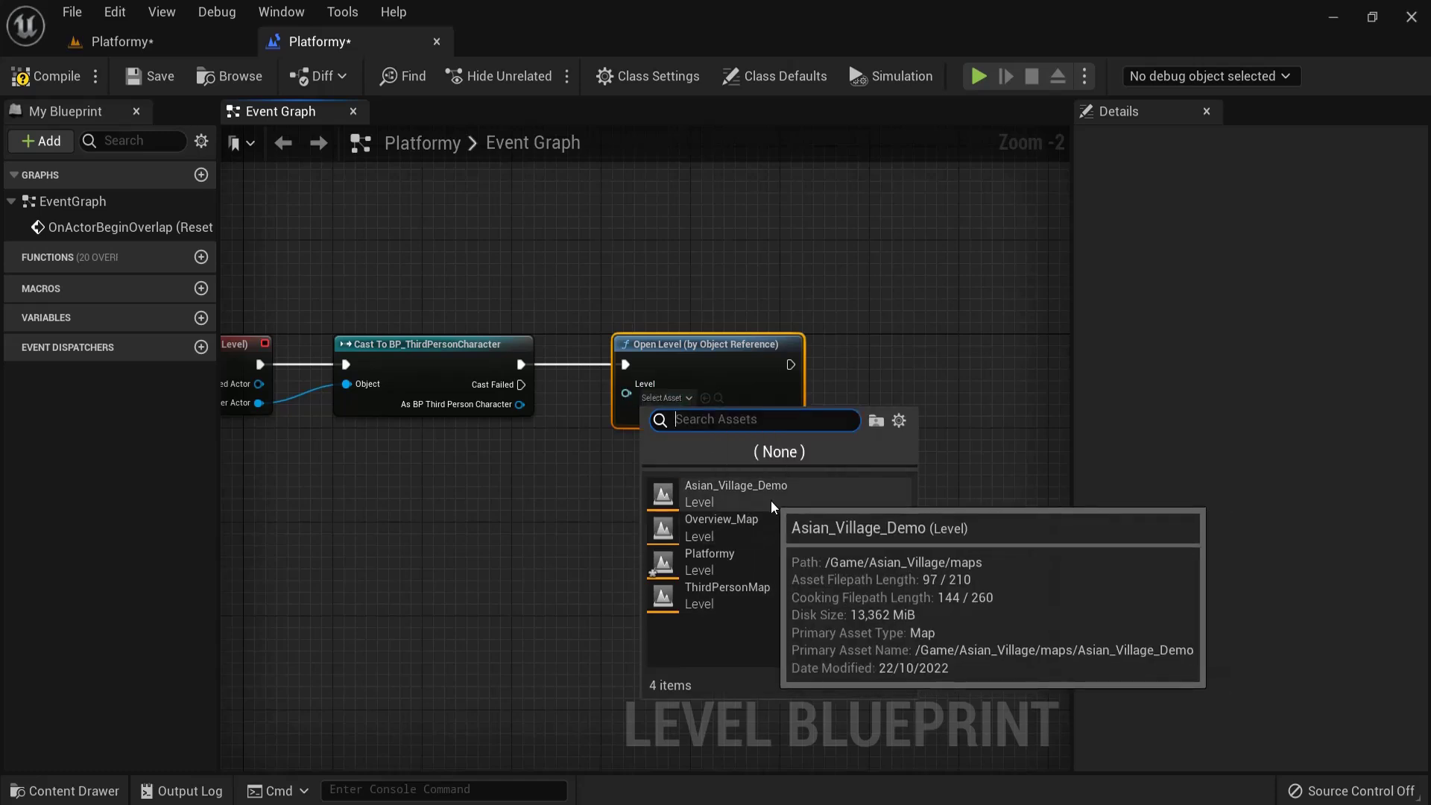
click(713, 569)
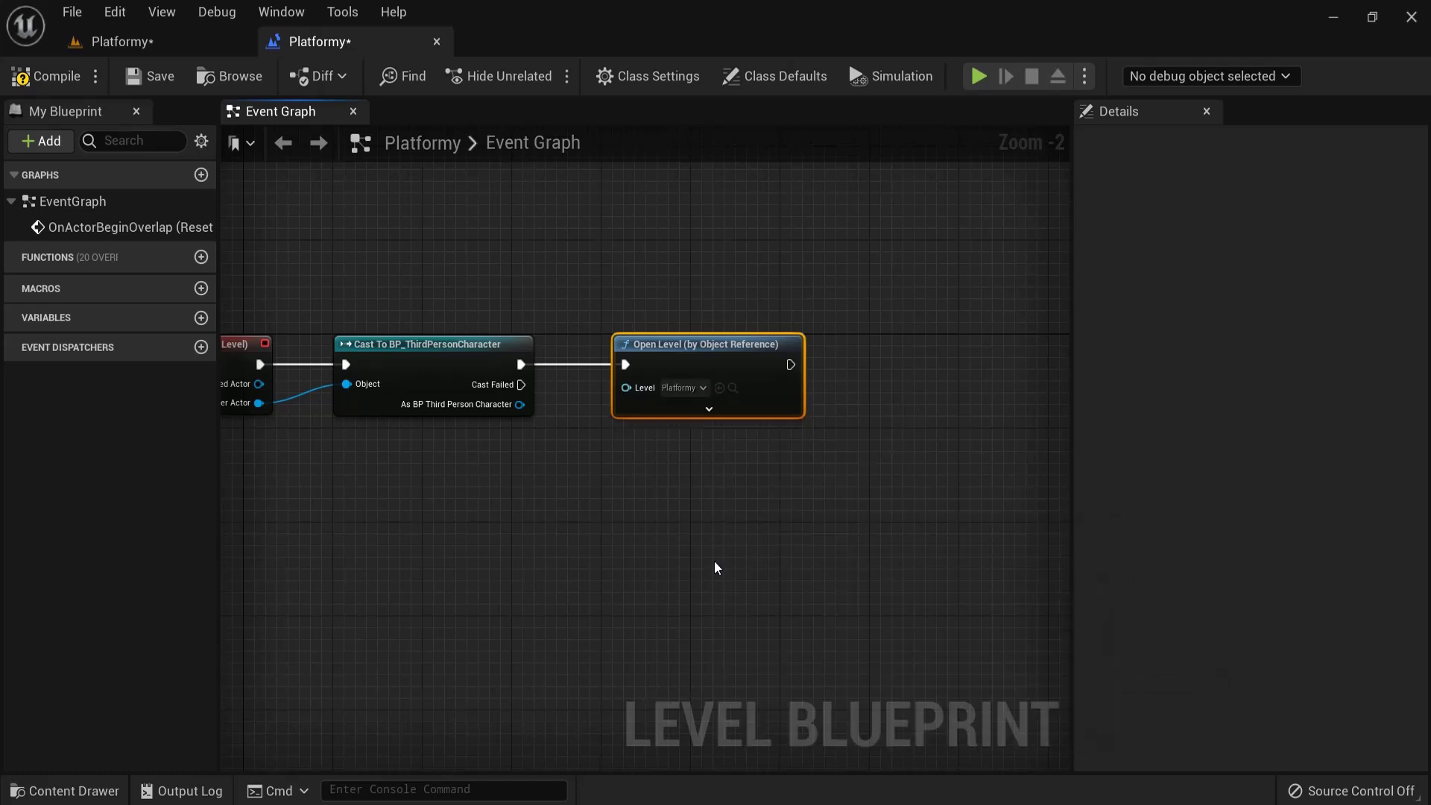
Step: Compile and save the Level Blueprint, then close it to return to the level
click(45, 76)
click(141, 82)
click(437, 41)
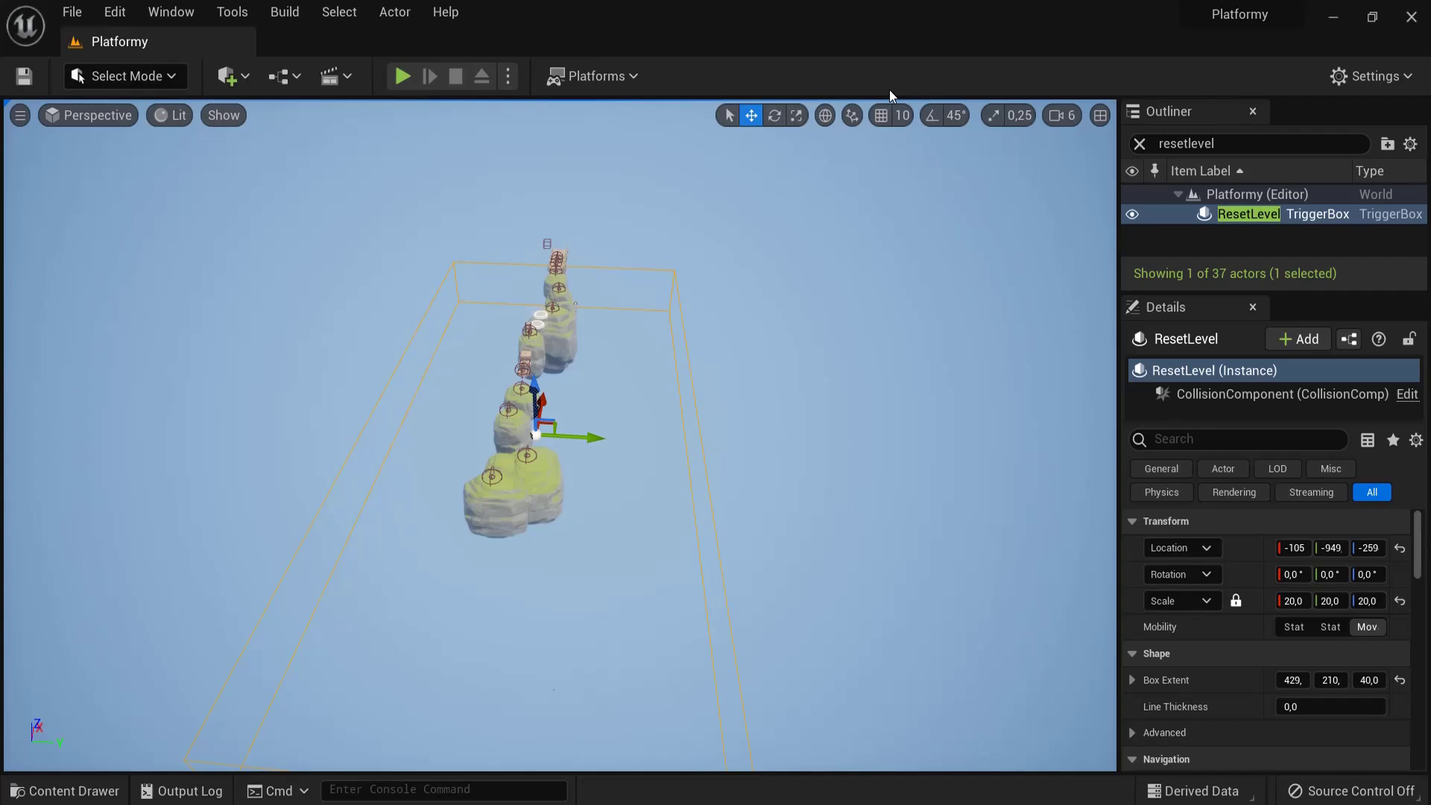
Step: Playtest the level by running along the course and jumping off the cliffs and bridge to test the reset, then stop playing
click(402, 76)
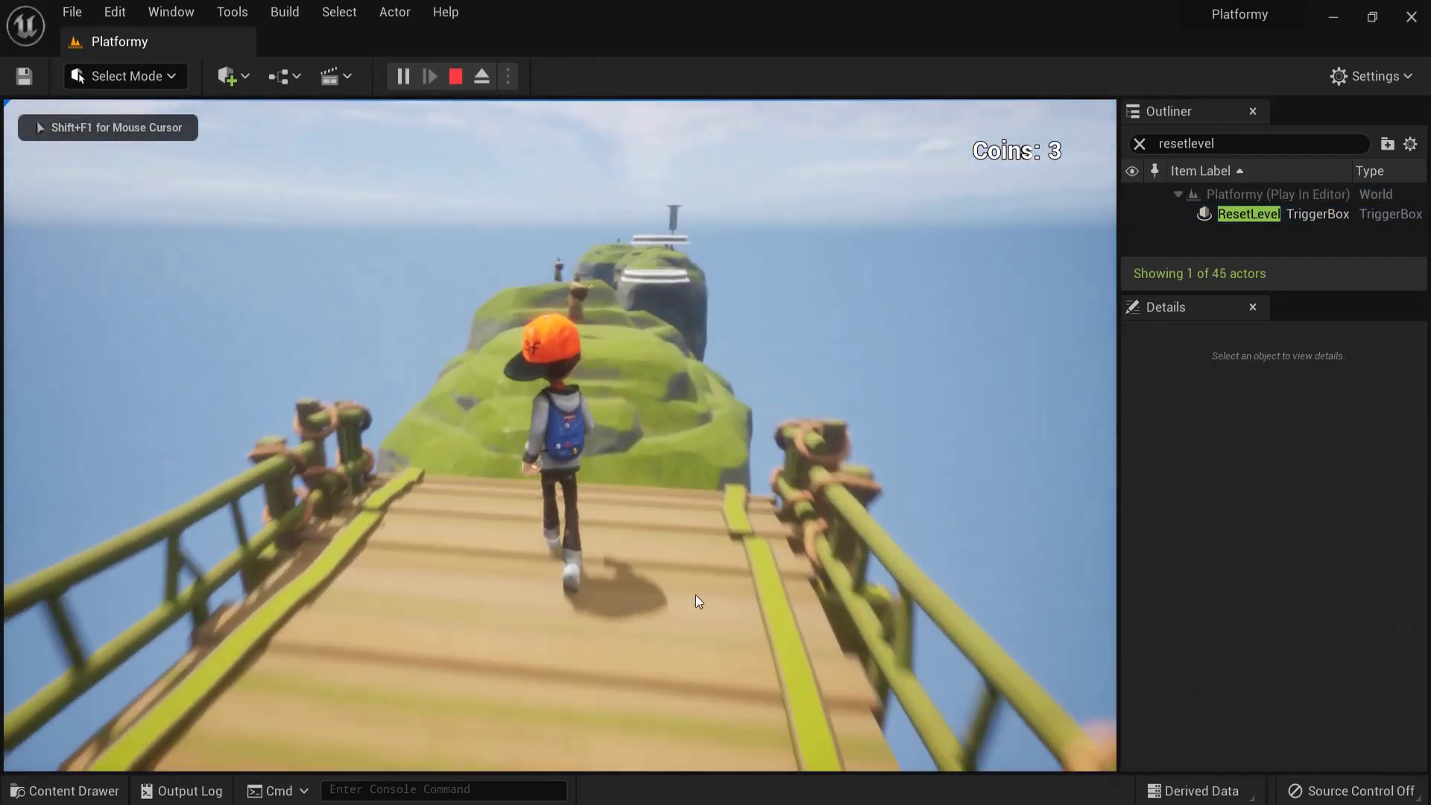
key(space)
key(w)
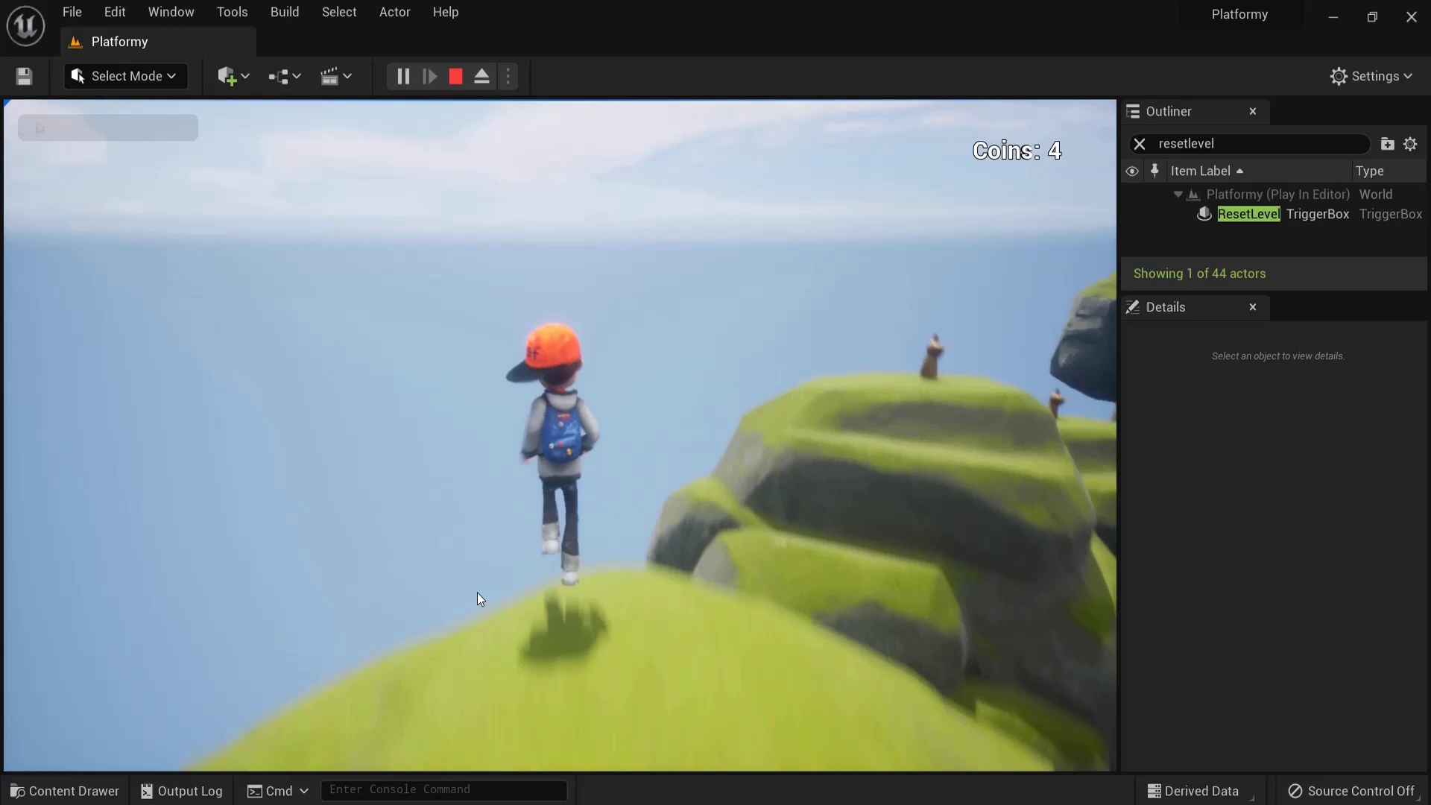
key(space)
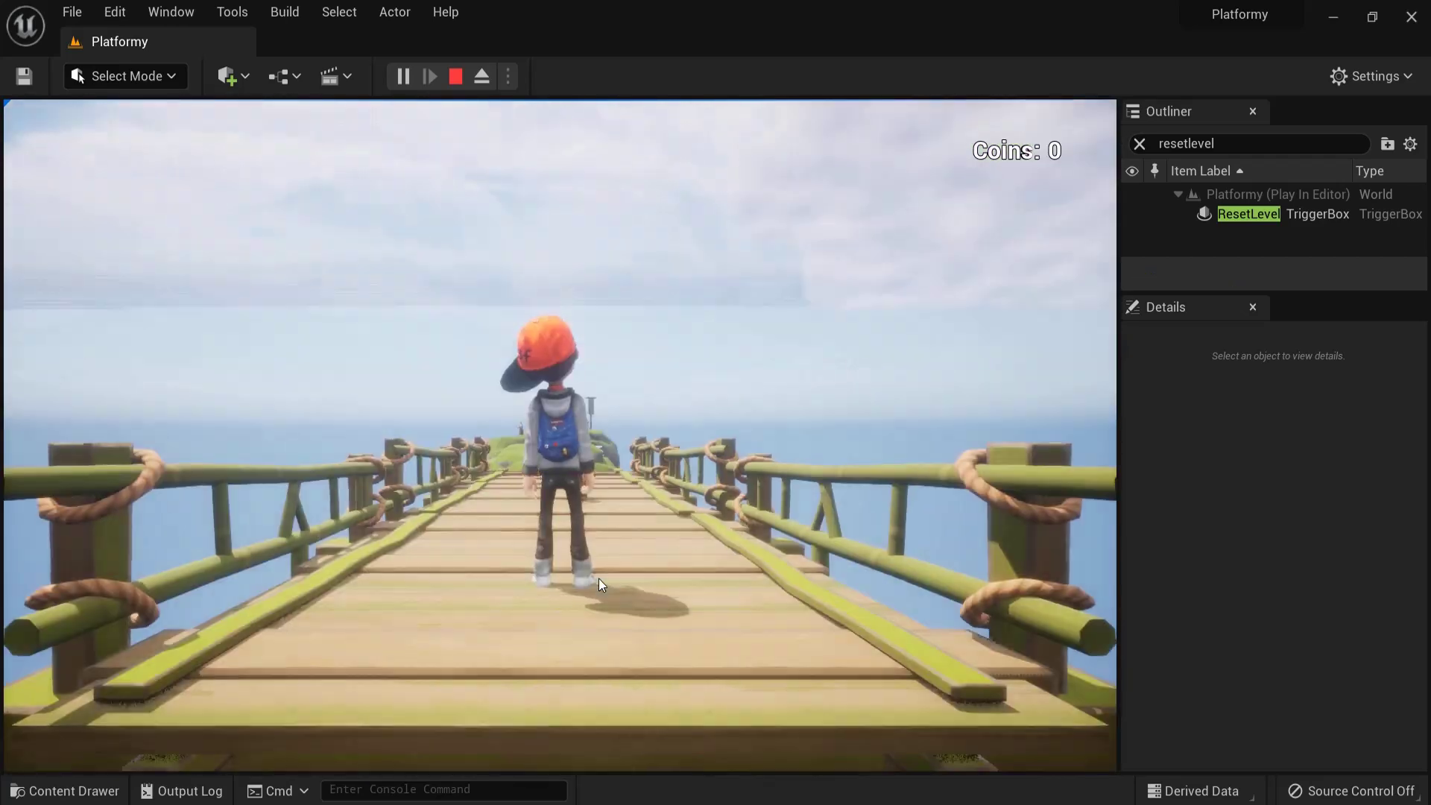
key(w)
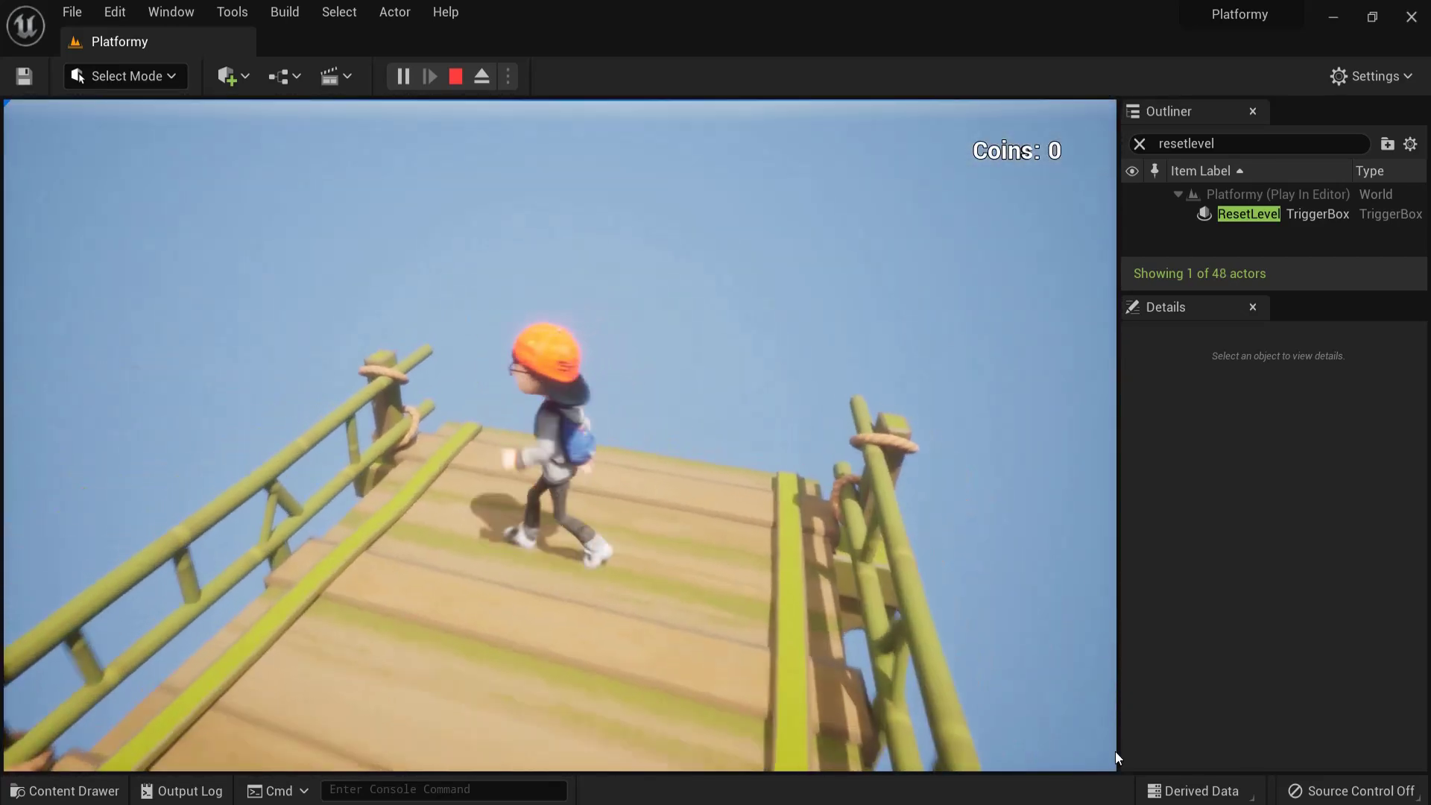
key(space)
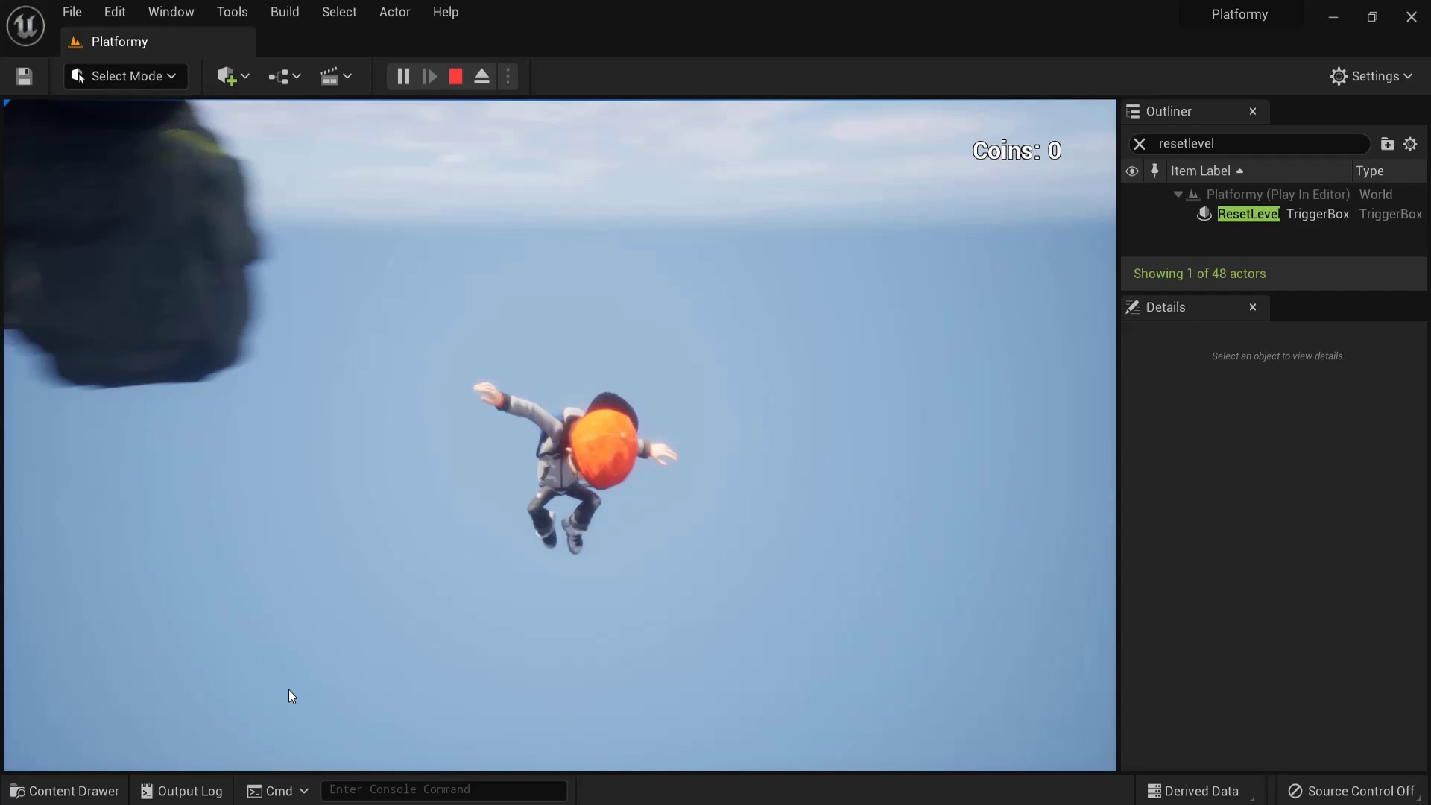
key(Escape)
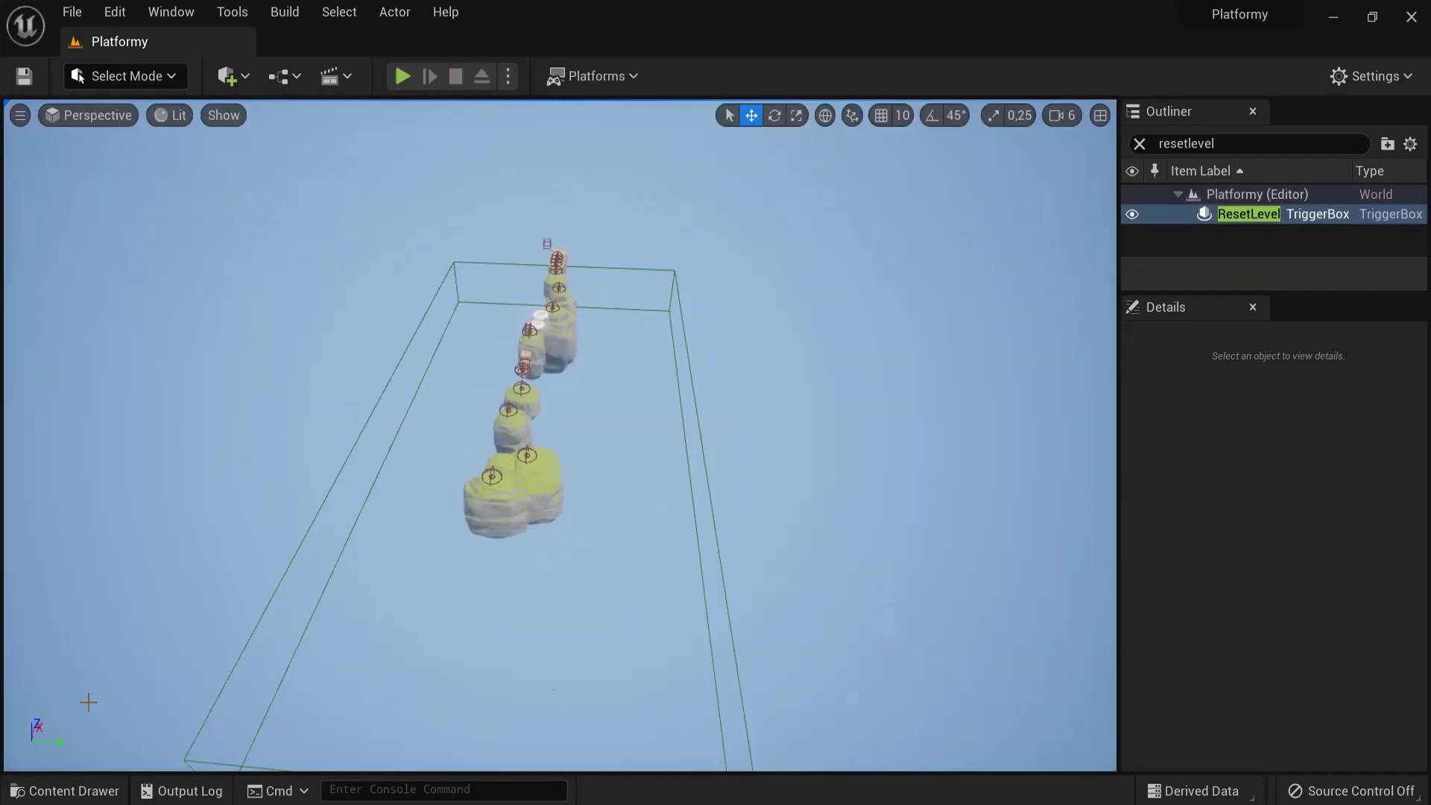
Step: Check the ResetLevel box's coverage beneath the course, and play again, jumping off the starting bridge to test the reset
key(f)
key(q)
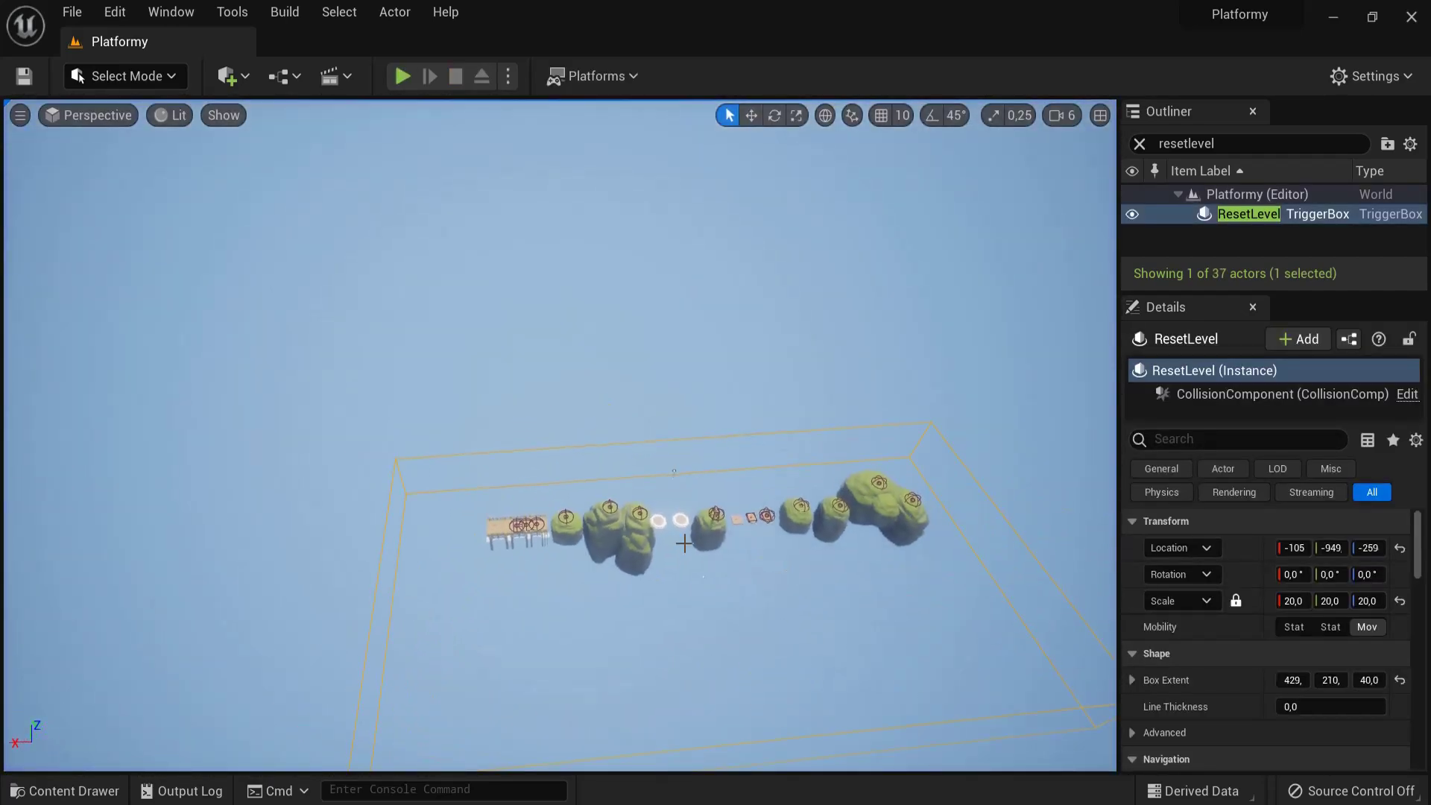
alt+drag(685, 542, 508, 449)
alt+drag(585, 511, 501, 507)
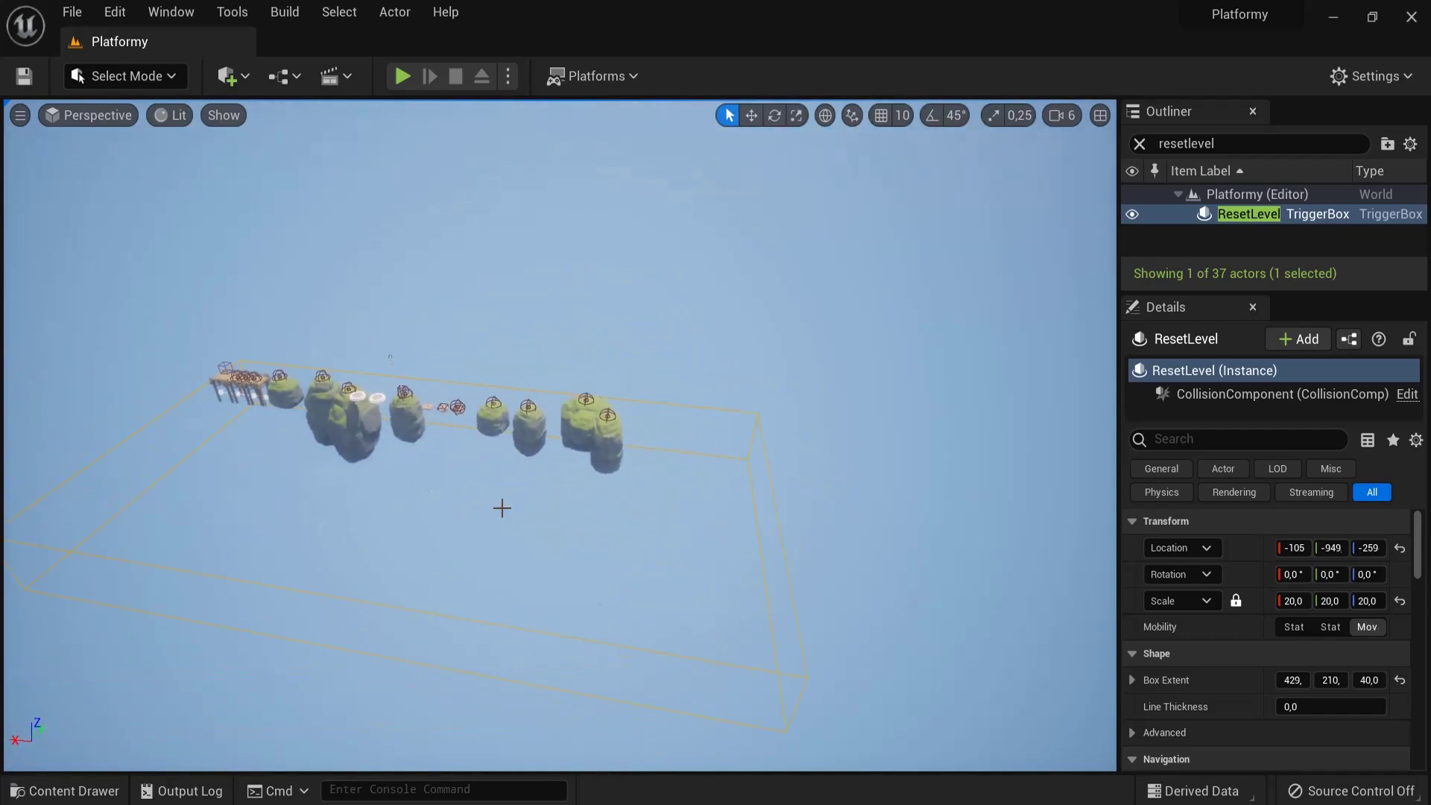
key(alt+p)
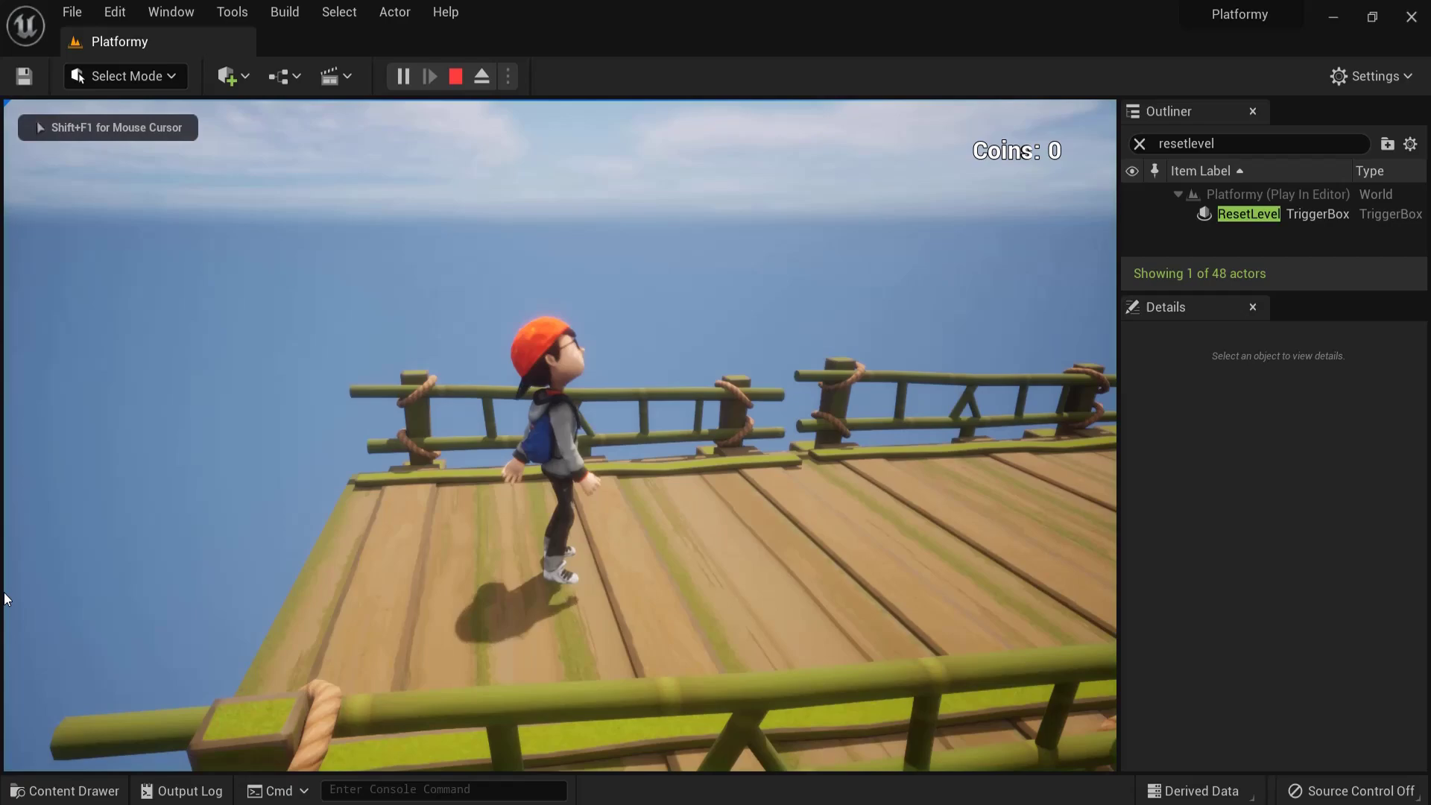
key(space)
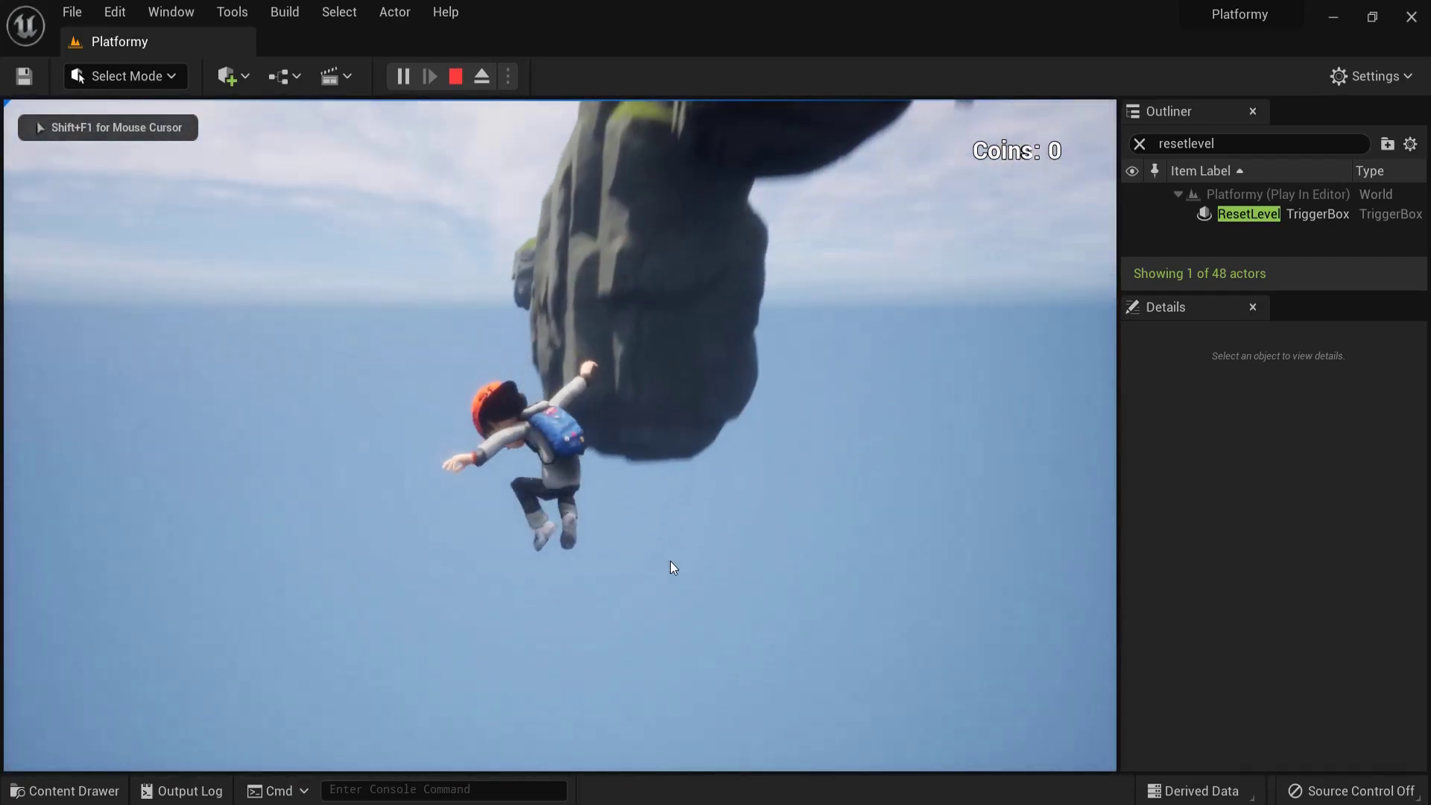